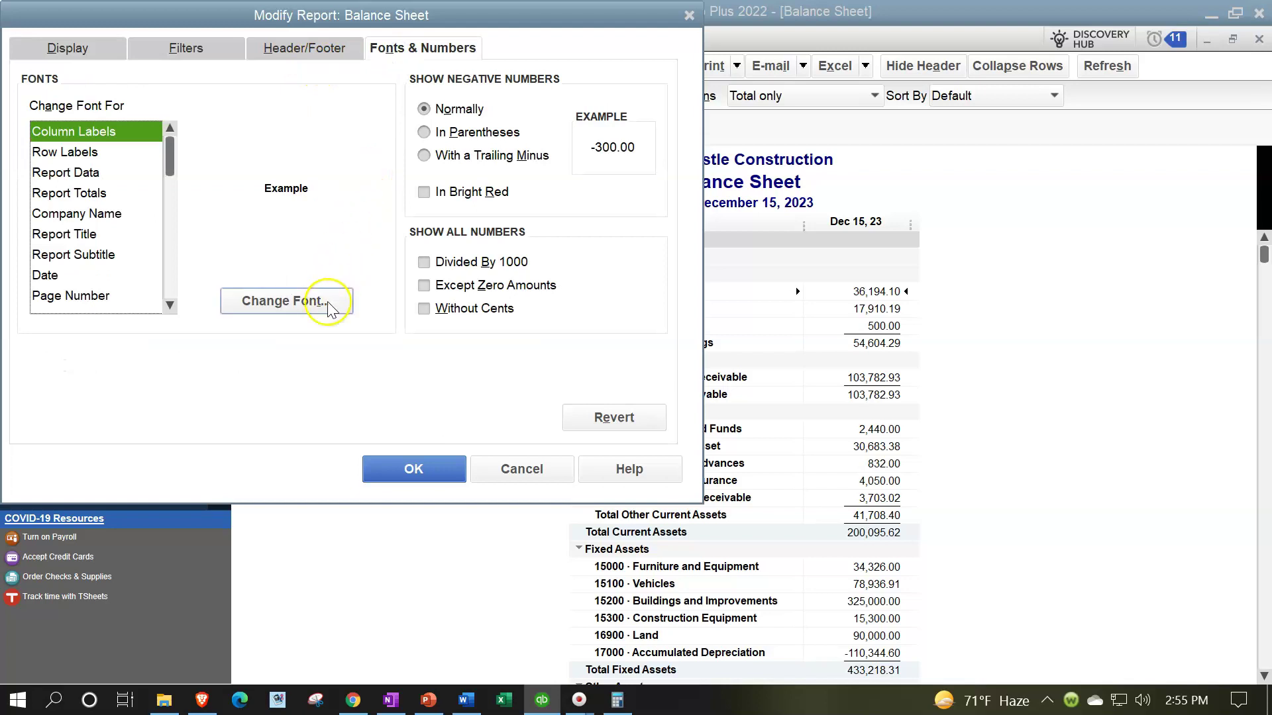
# Set the Balance Sheet's column label font size to 14, apply it to all related fonts, and accept the report modifications
pyautogui.click(329, 301)
pyautogui.click(329, 245)
pyautogui.click(329, 245)
pyautogui.click(298, 233)
pyautogui.click(368, 174)
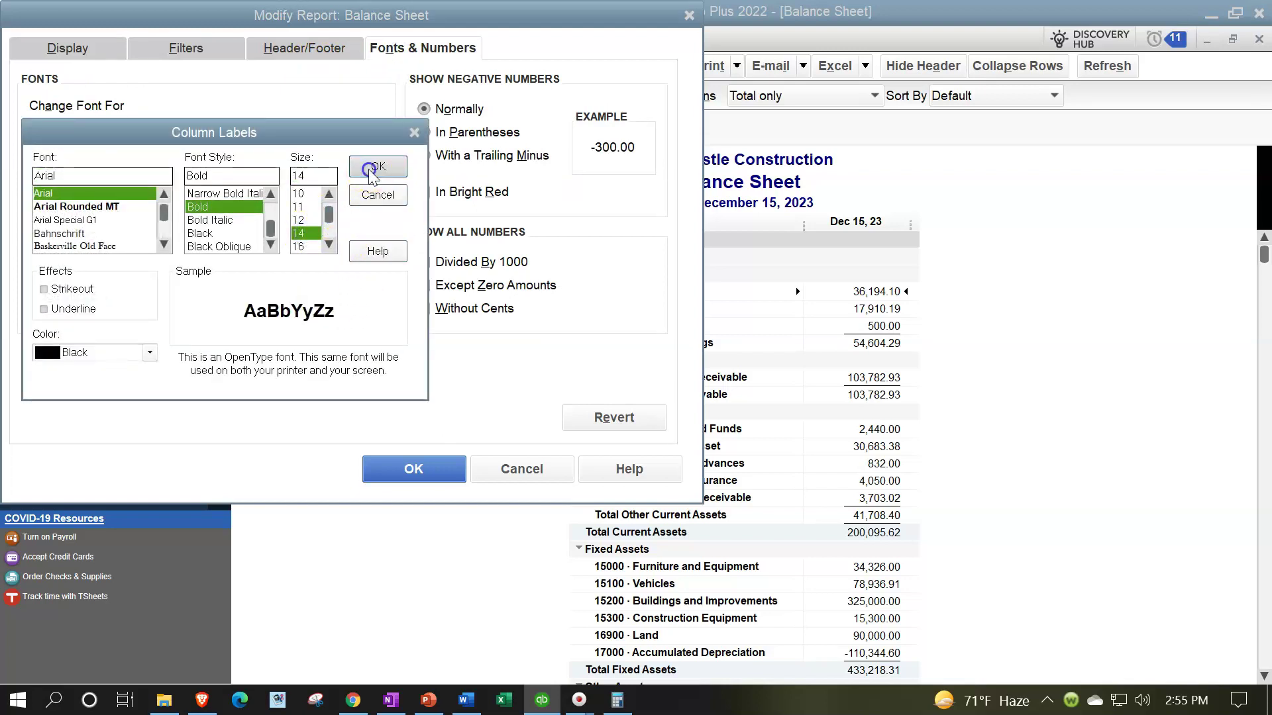
pyautogui.click(561, 219)
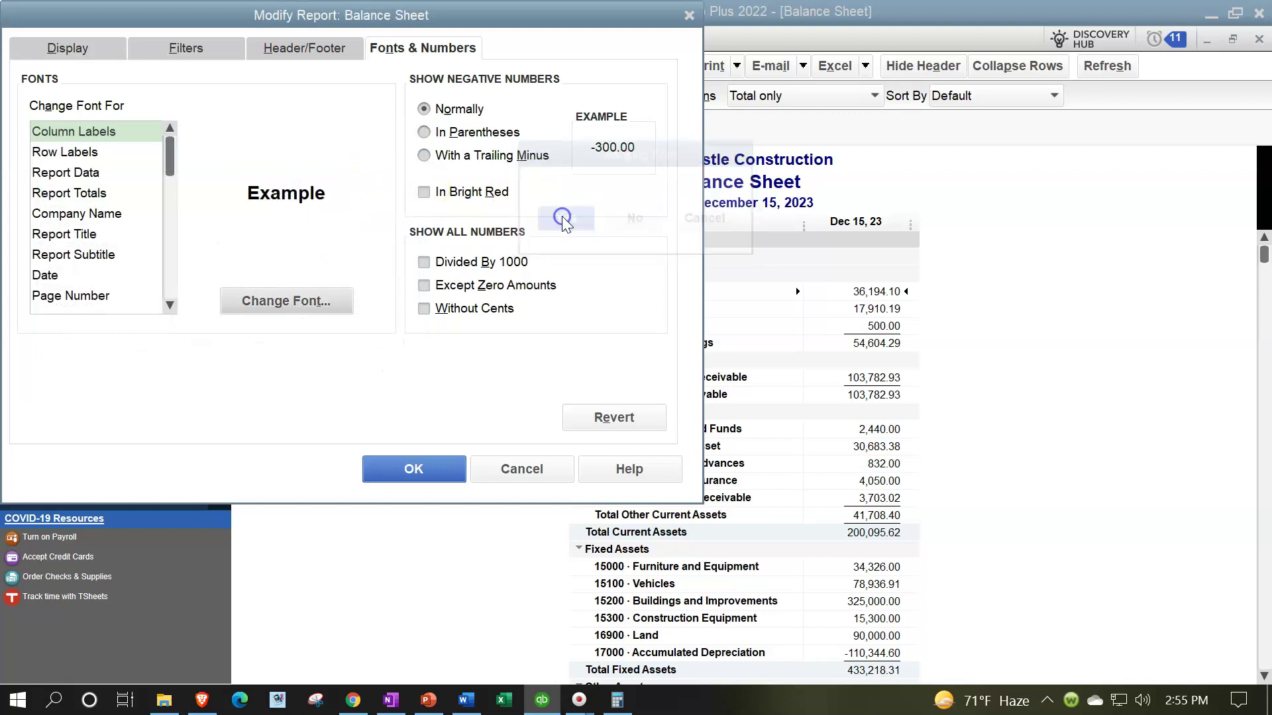
pyautogui.click(437, 469)
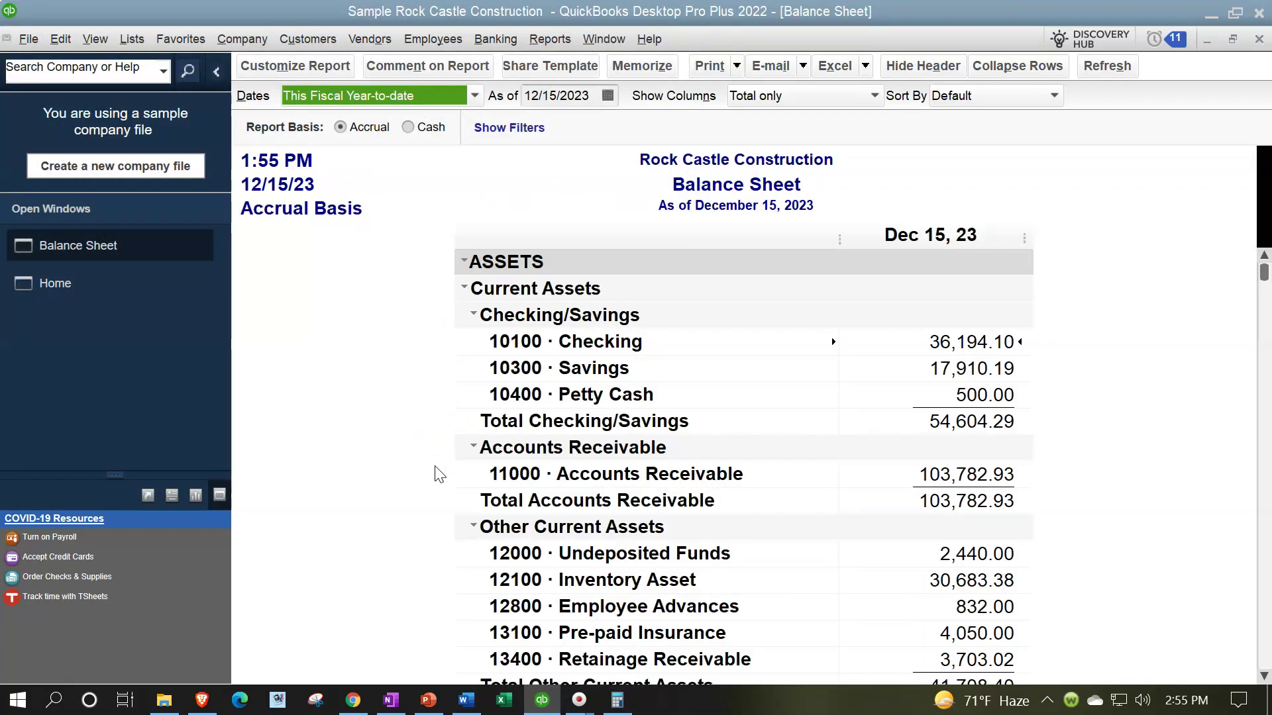
# Open the Profit & Loss Standard report from the Company & Financial reports
pyautogui.click(549, 40)
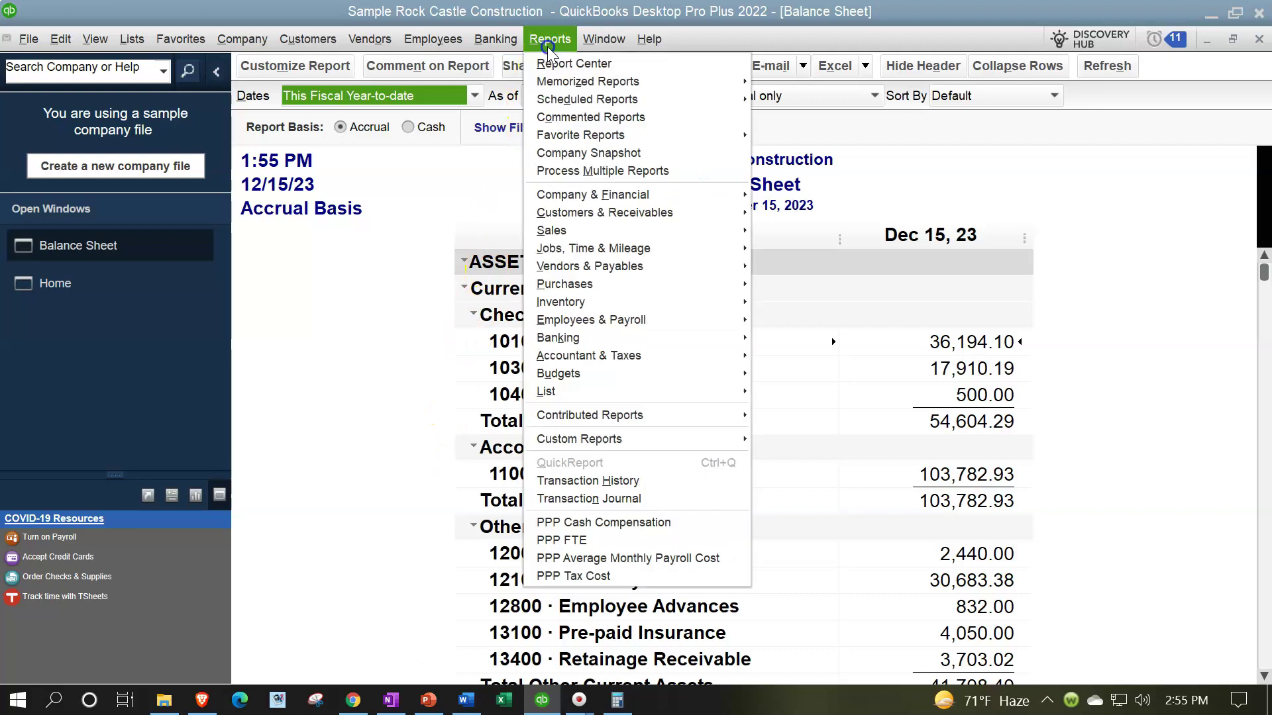
pyautogui.moveTo(728, 194)
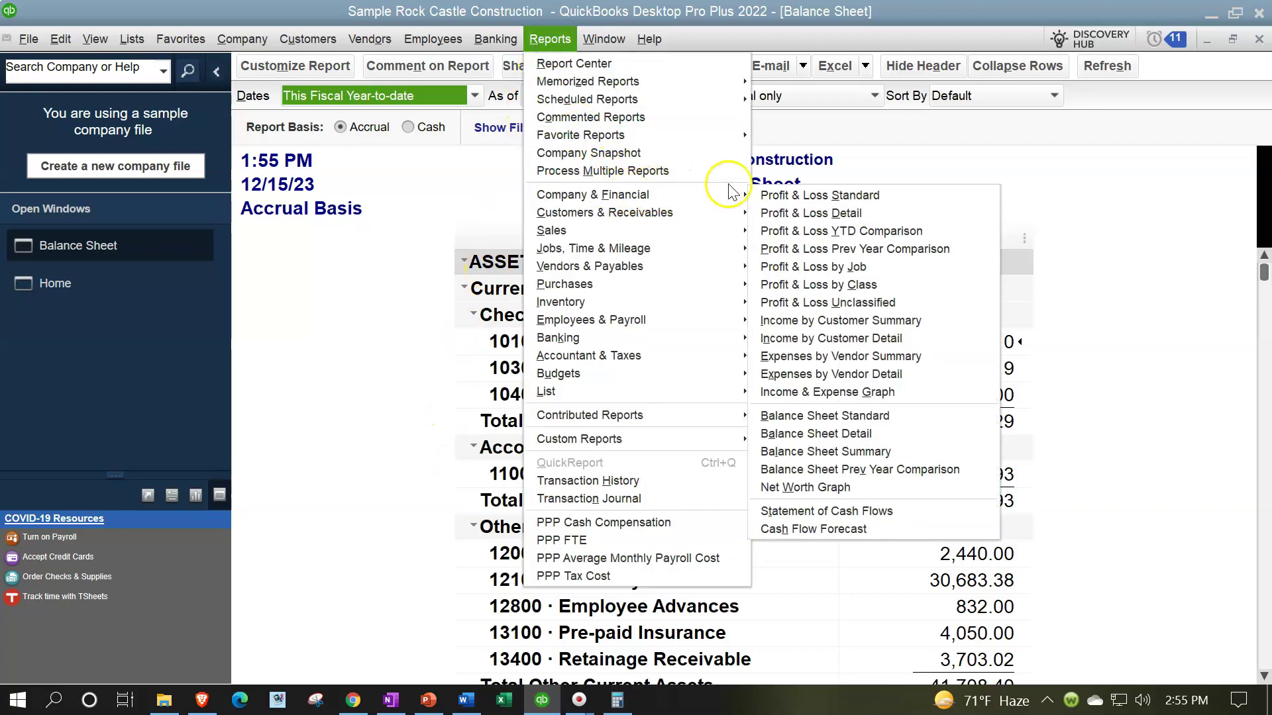
pyautogui.click(768, 196)
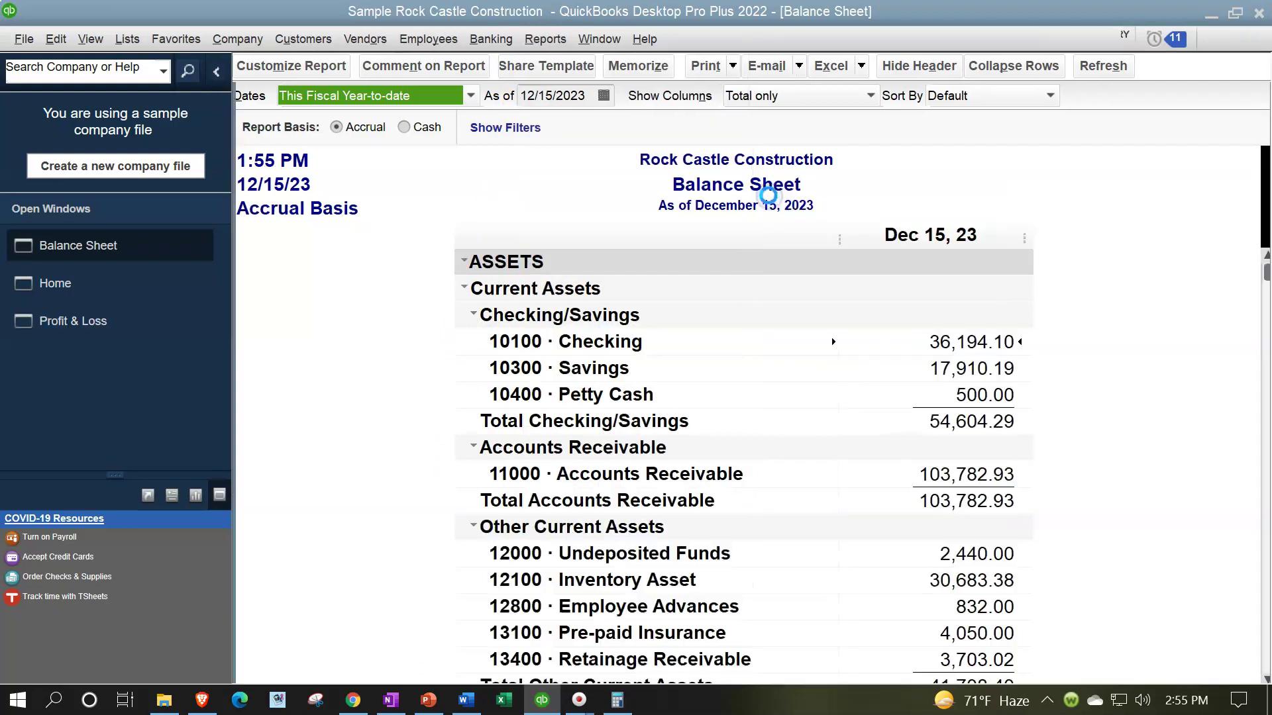
# Customize the Profit & Loss report with a column label font size of 14, applied to all related fonts
pyautogui.click(339, 71)
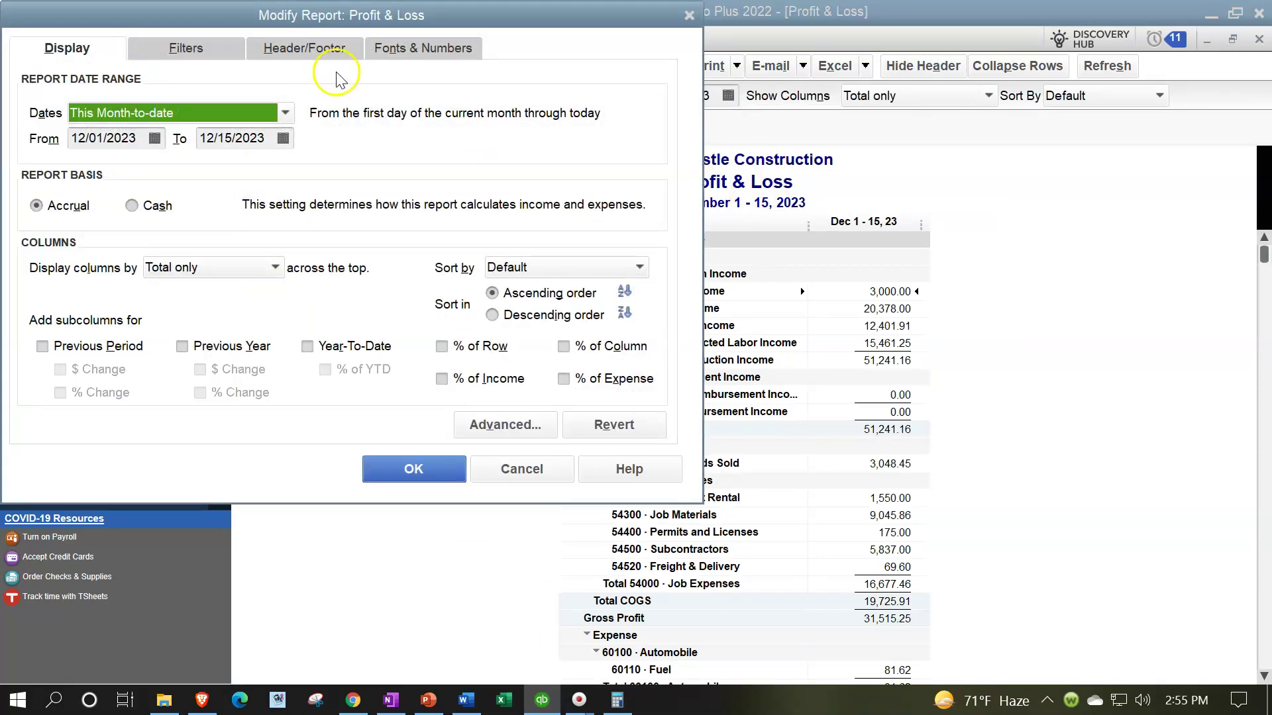
pyautogui.click(405, 52)
pyautogui.click(316, 295)
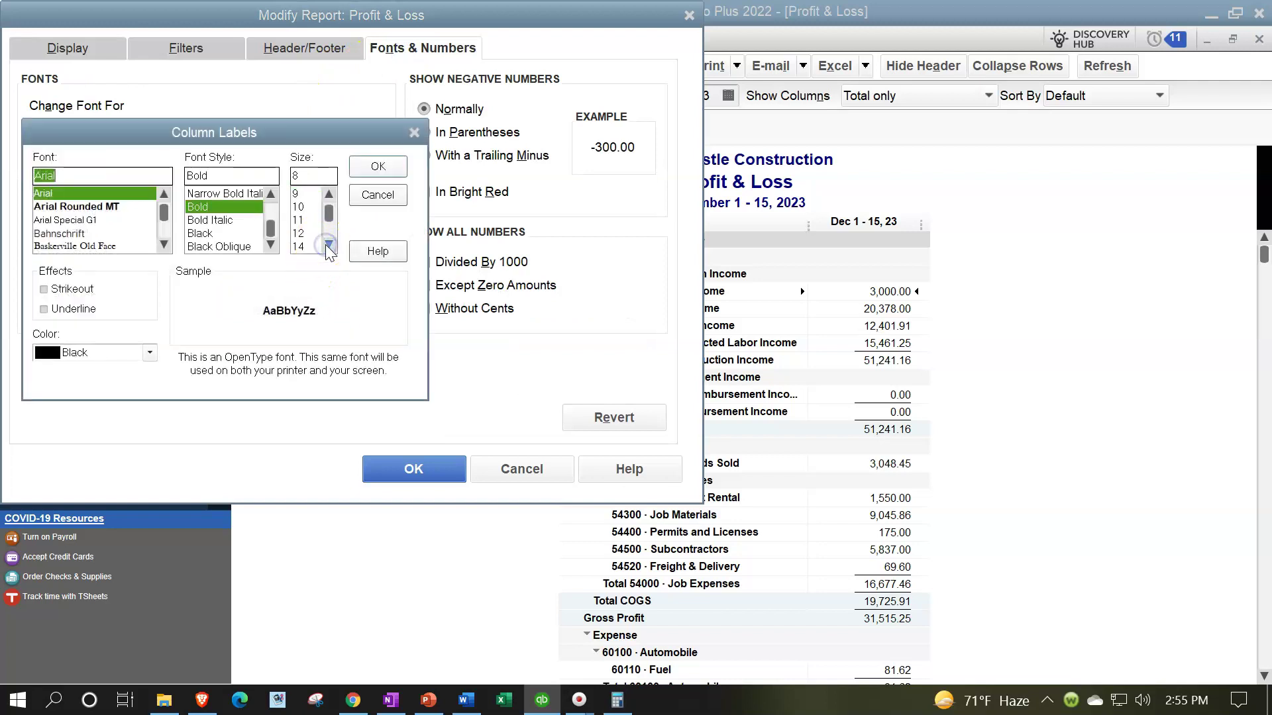
pyautogui.click(300, 247)
pyautogui.click(373, 167)
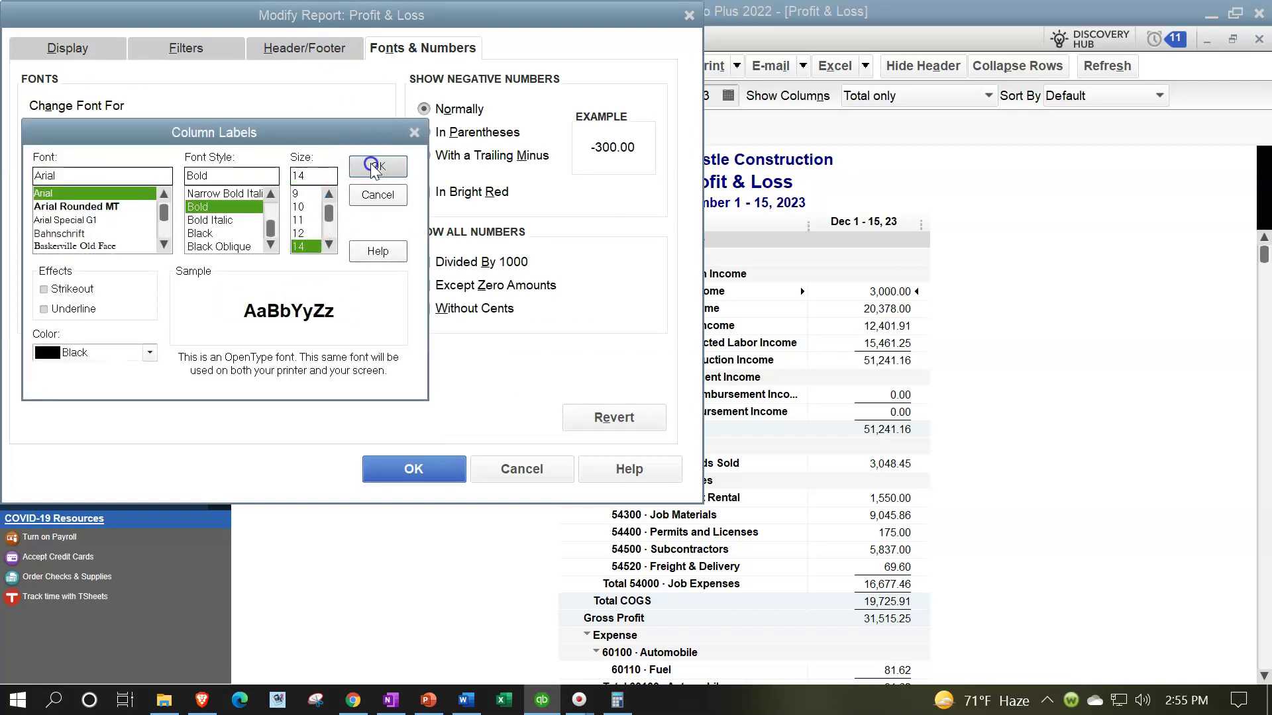
pyautogui.click(544, 220)
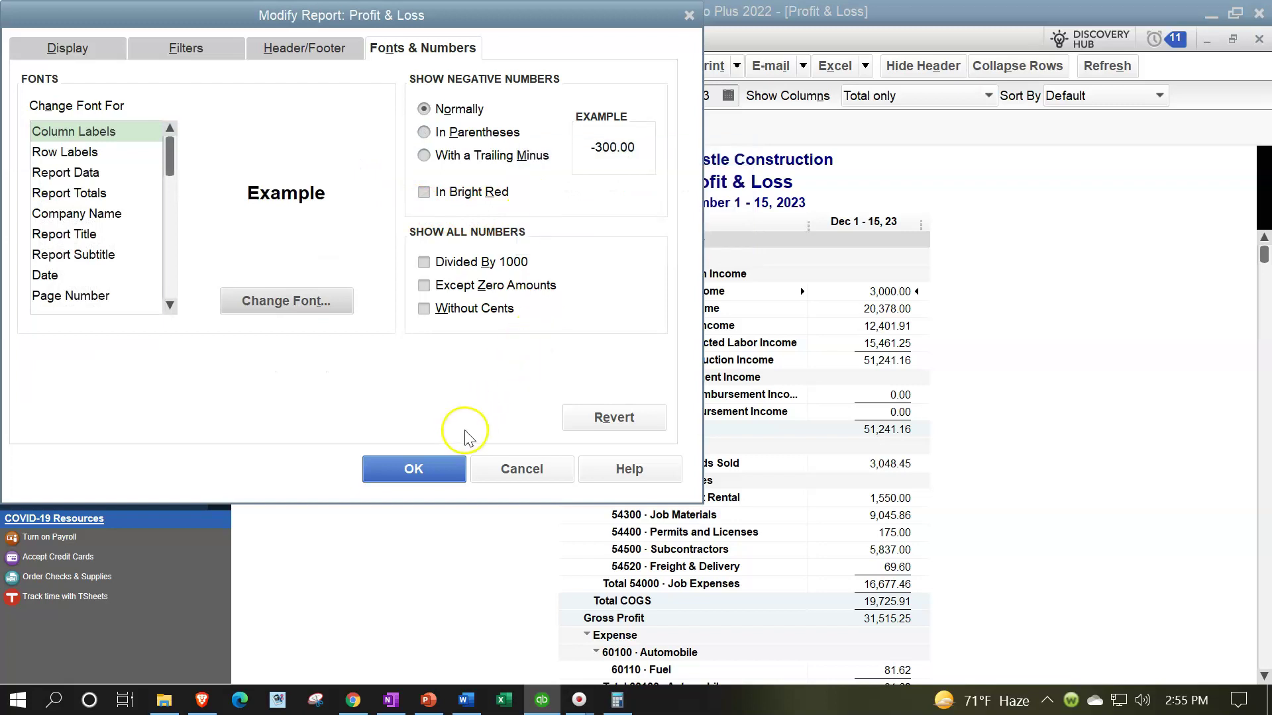
pyautogui.click(455, 470)
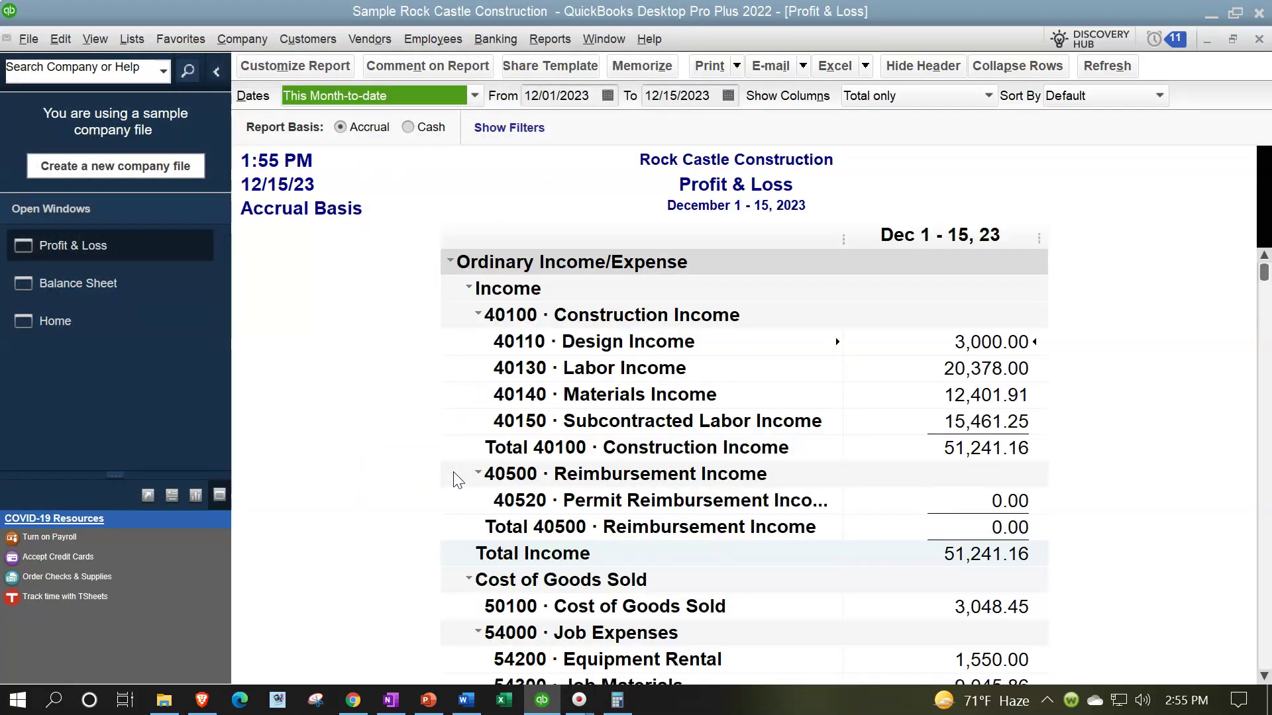
# Set the Profit & Loss report's end date to 12/31/2023, keeping the start date of 12/01/2023
pyautogui.click(450, 467)
pyautogui.press('Tab')
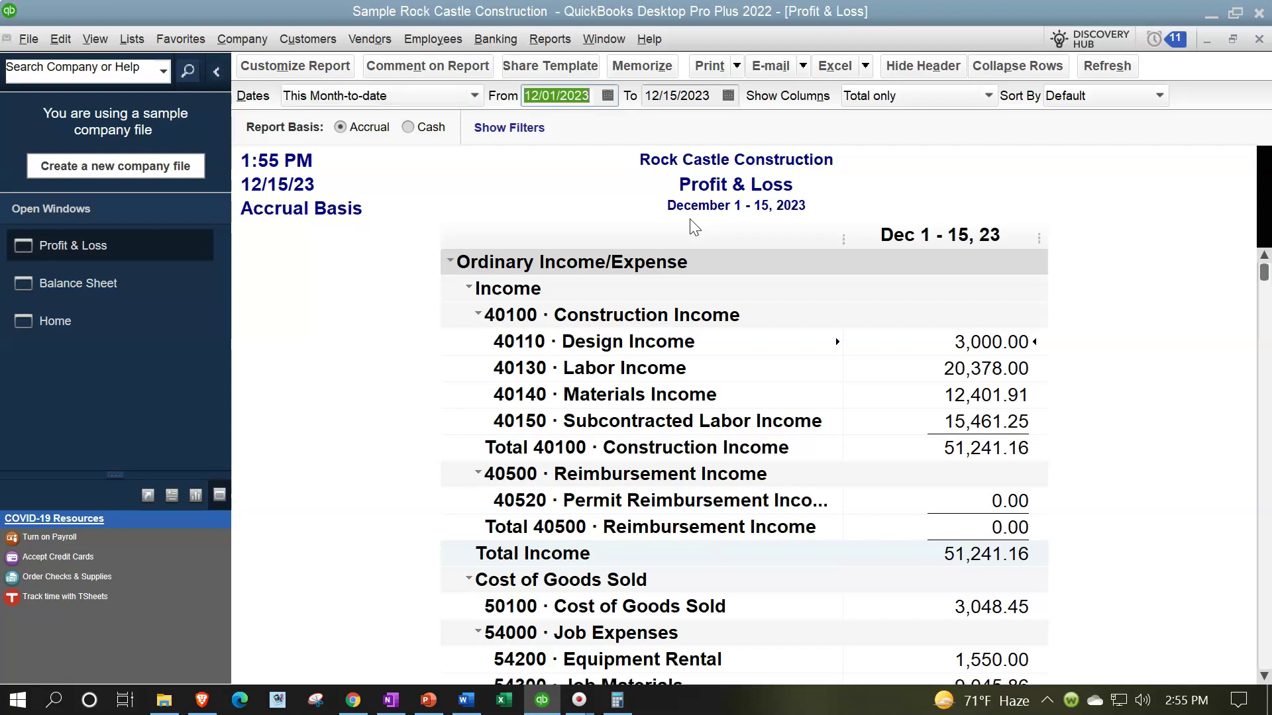
pyautogui.press('Tab')
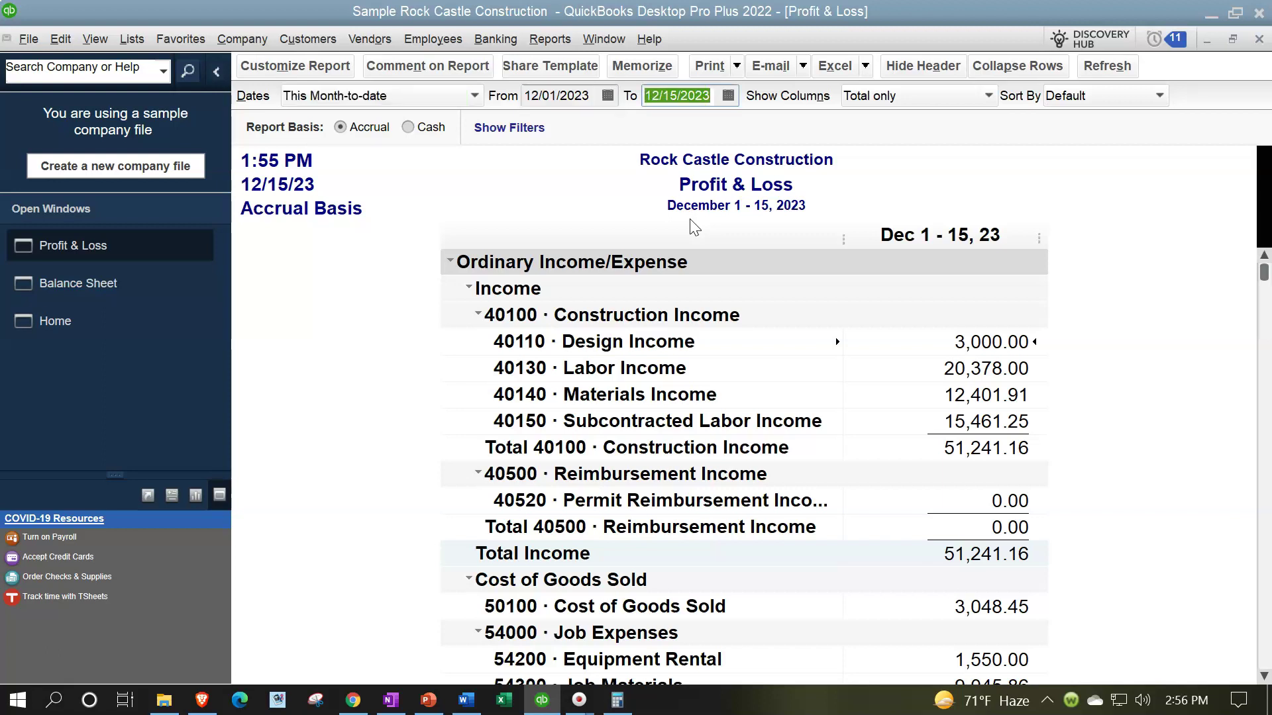
pyautogui.write('12/31/2023')
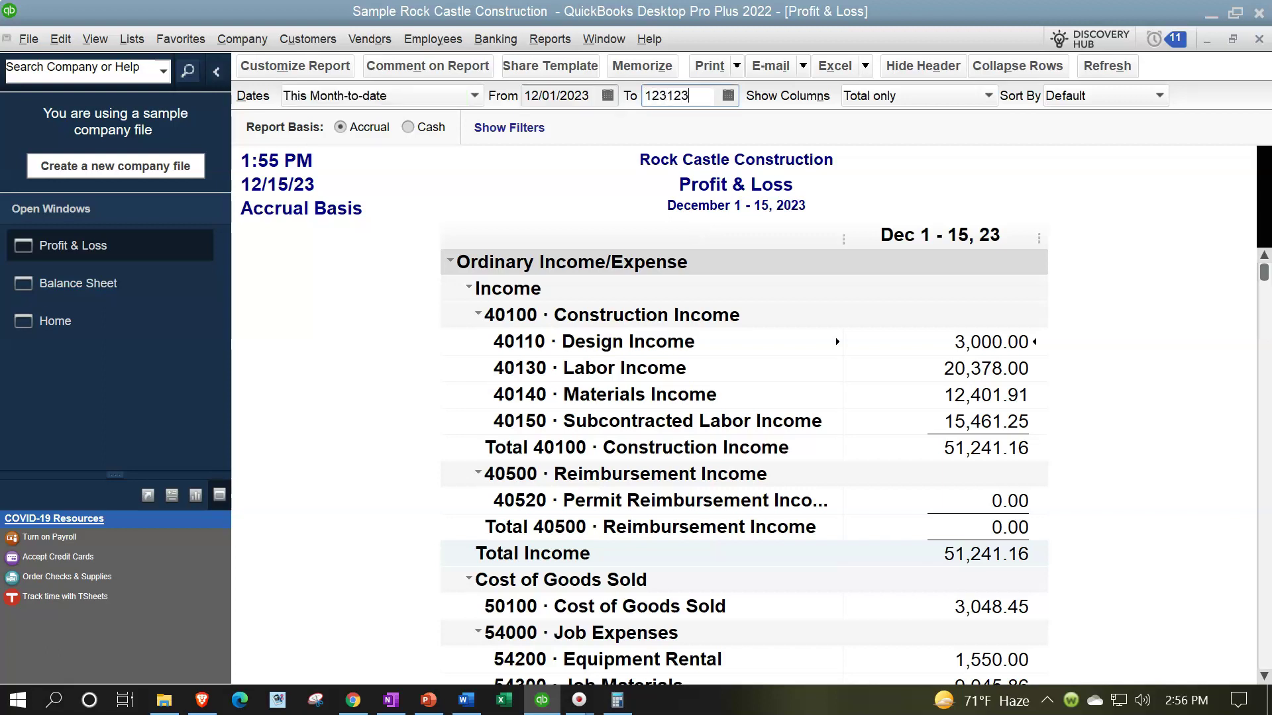
pyautogui.press('Tab')
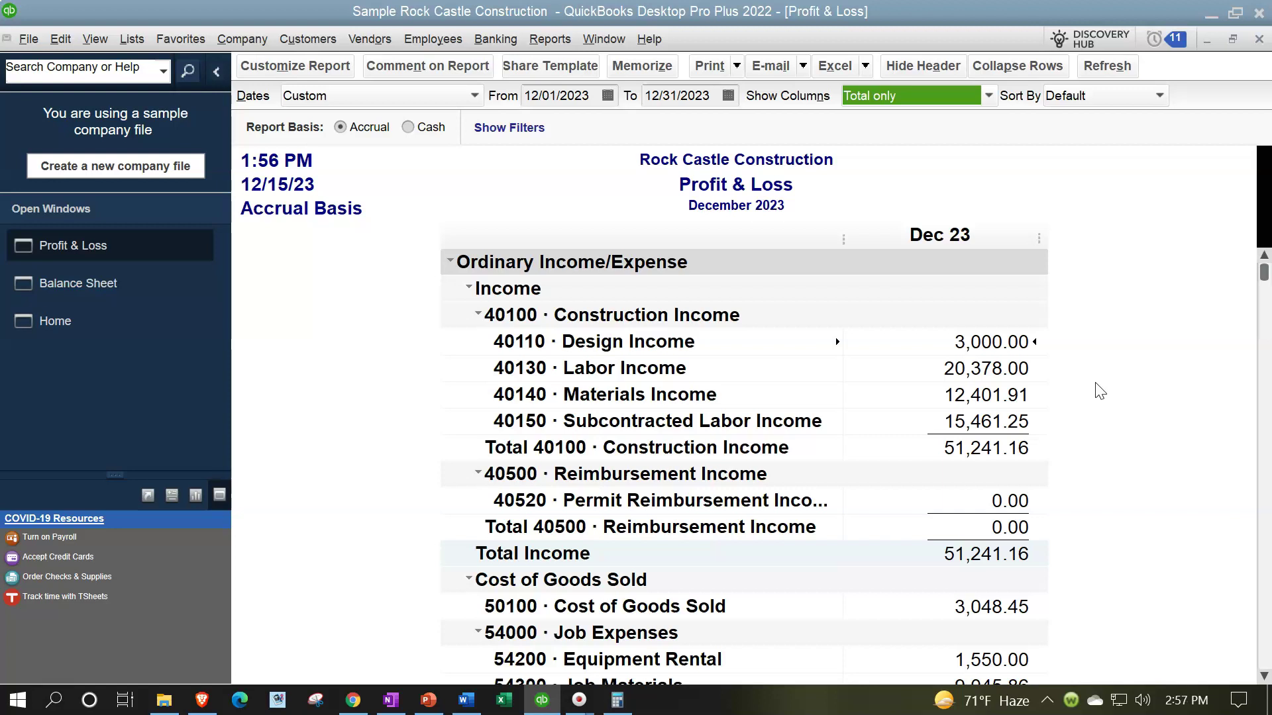
pyautogui.click(985, 450)
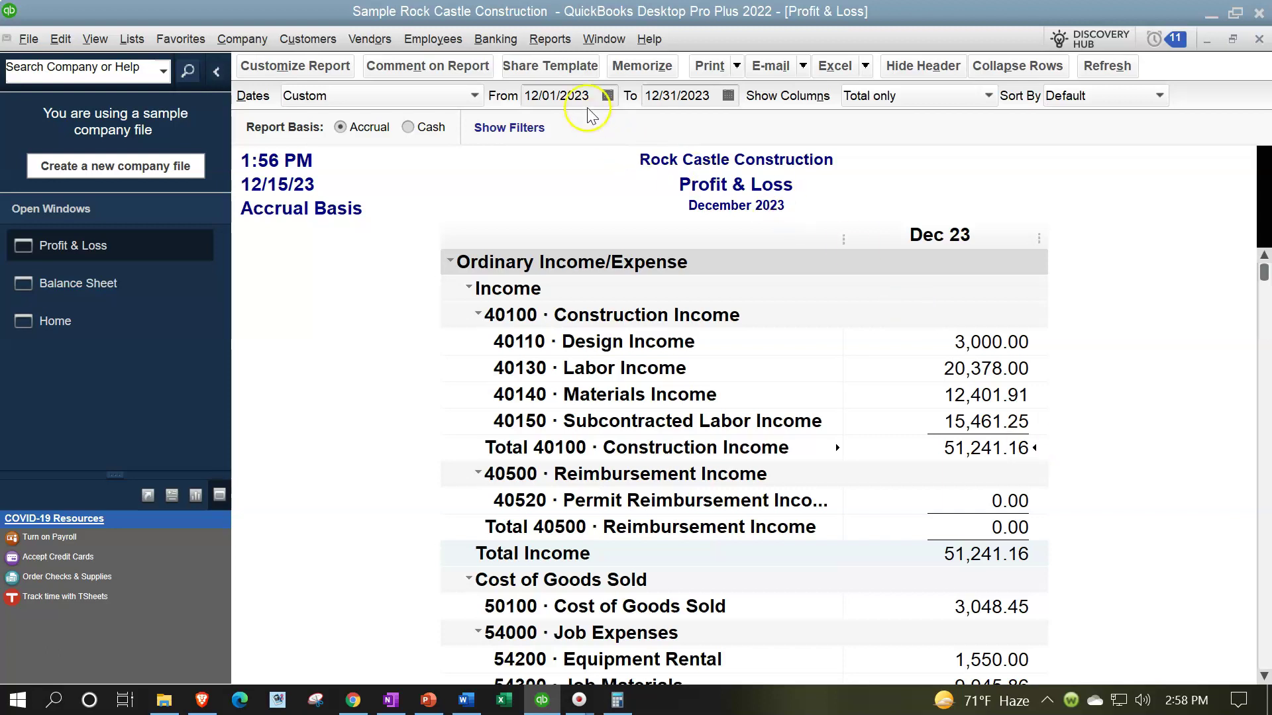
# Open the Report Center, maximize it, and display the standard Sales reports
pyautogui.click(549, 48)
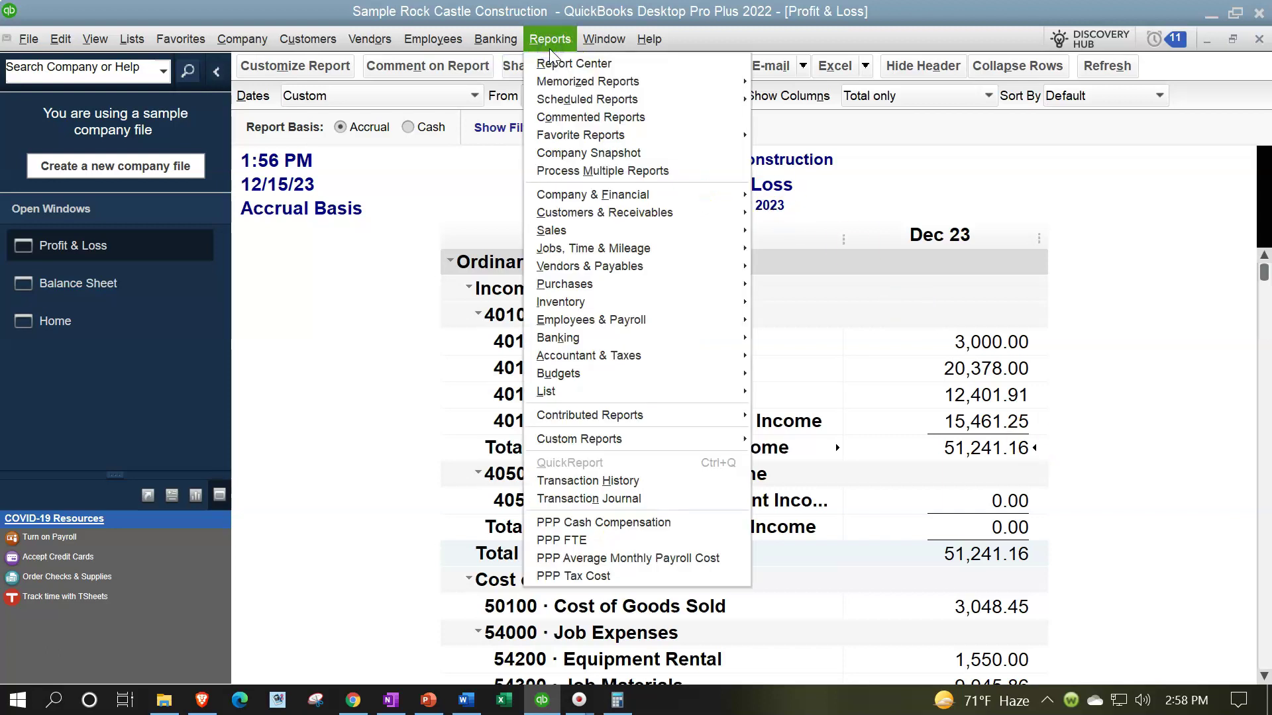
pyautogui.moveTo(604, 230)
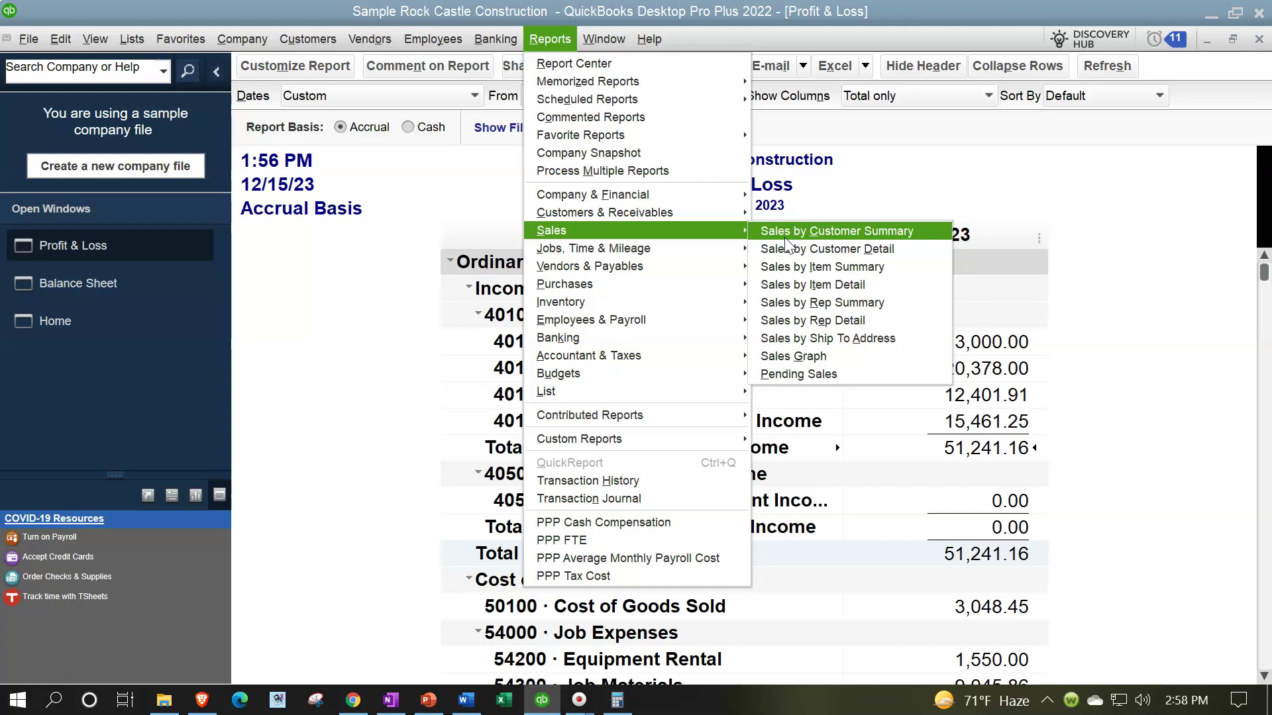
pyautogui.click(593, 66)
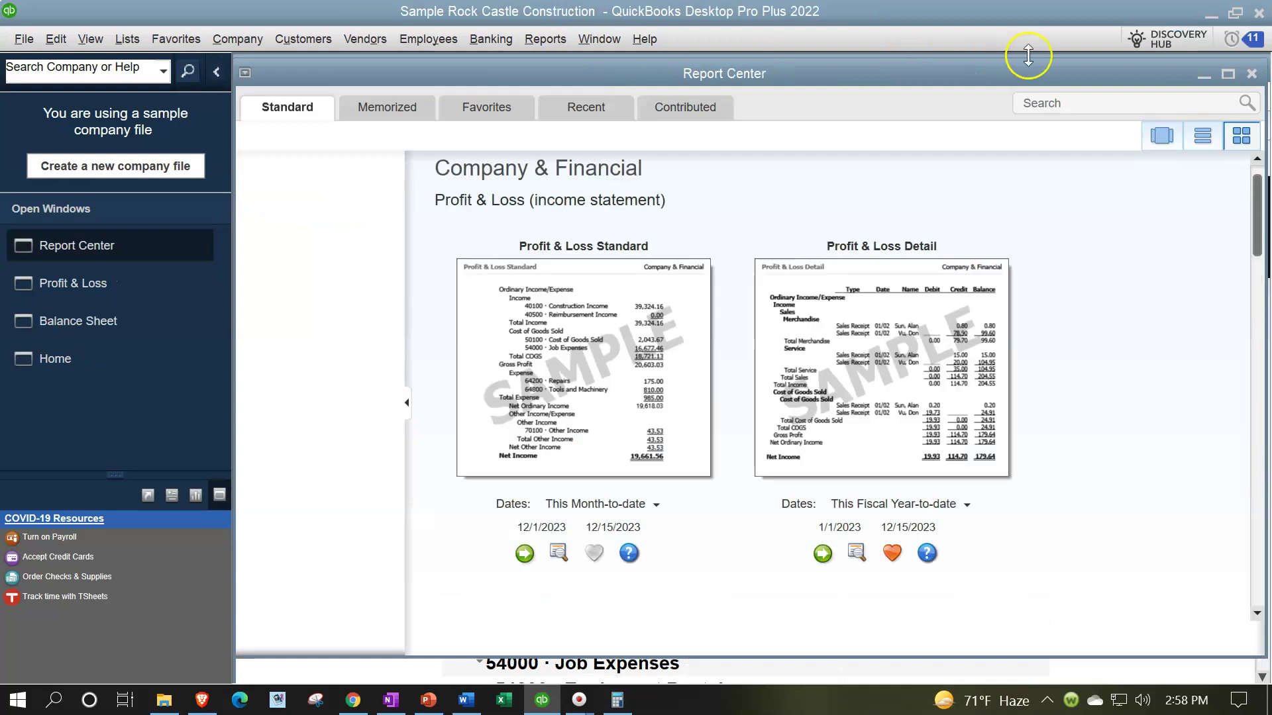
pyautogui.click(1226, 73)
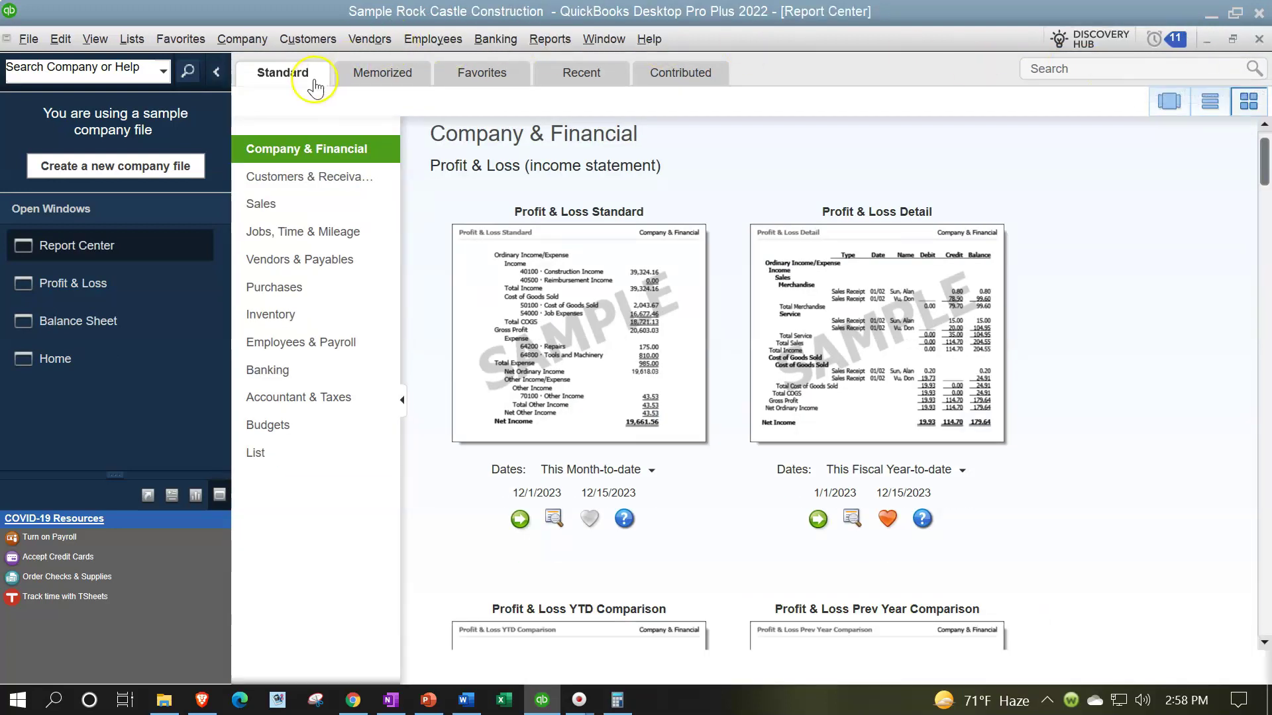
pyautogui.click(268, 211)
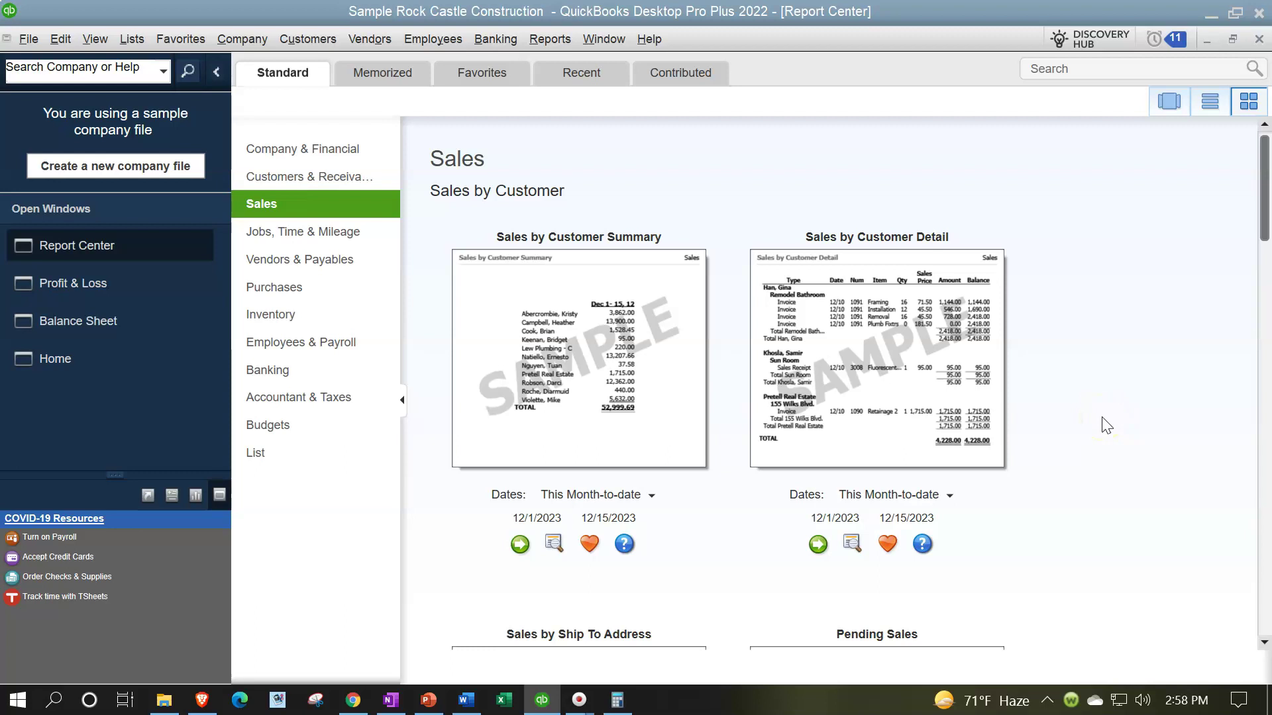
# Review the available Sales reports, covering the Sales by Customer, Sales by Item and Sales by Rep groups
pyautogui.scroll(-3, 1106, 425)
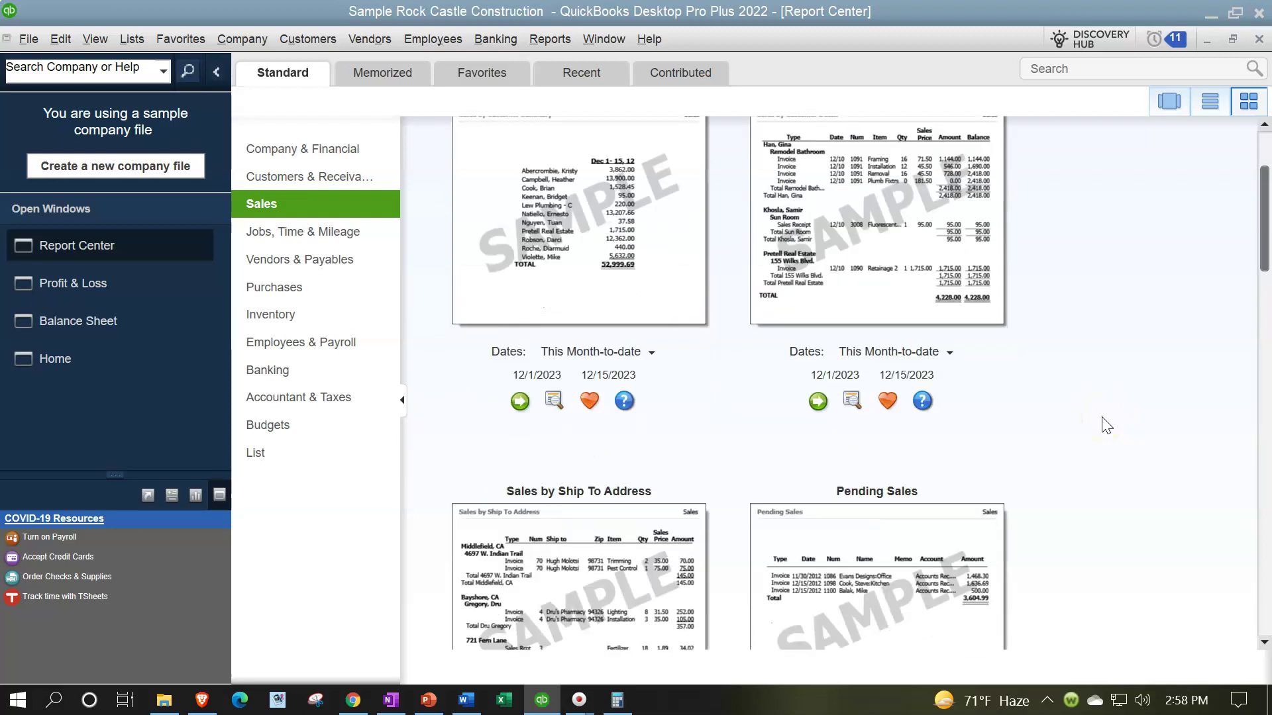
pyautogui.scroll(-1, 1106, 425)
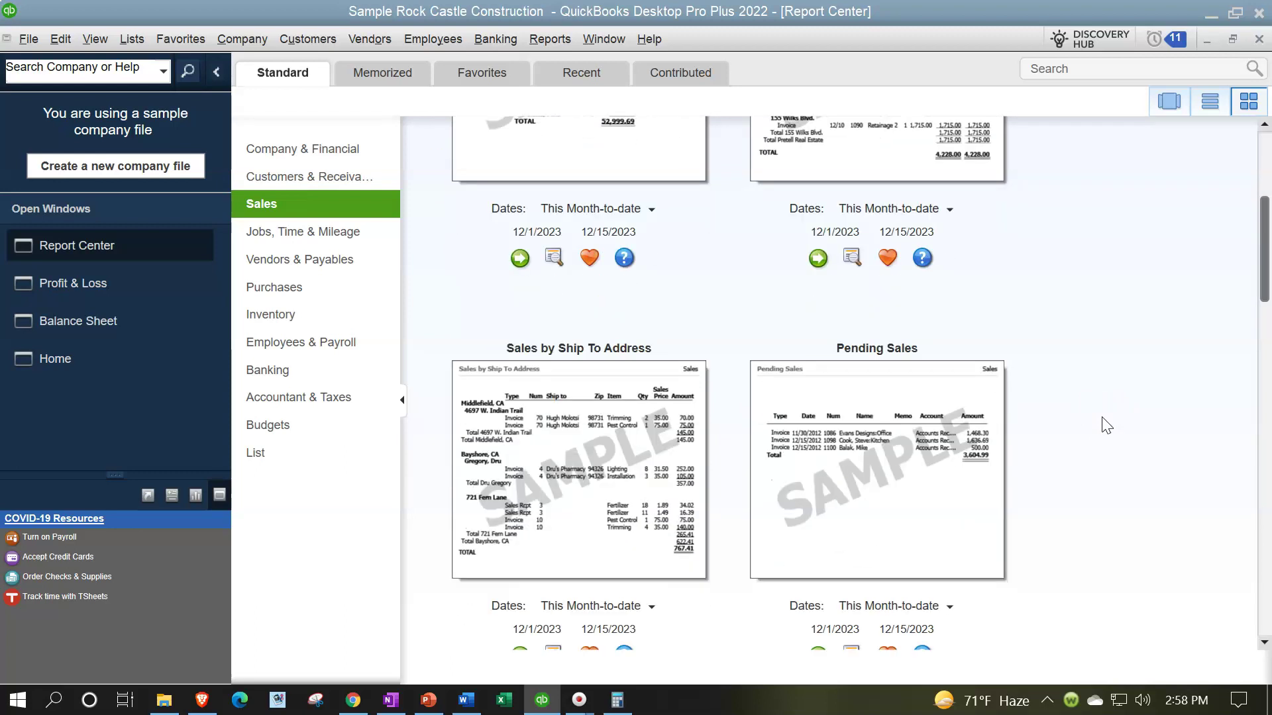
pyautogui.scroll(-1, 1106, 426)
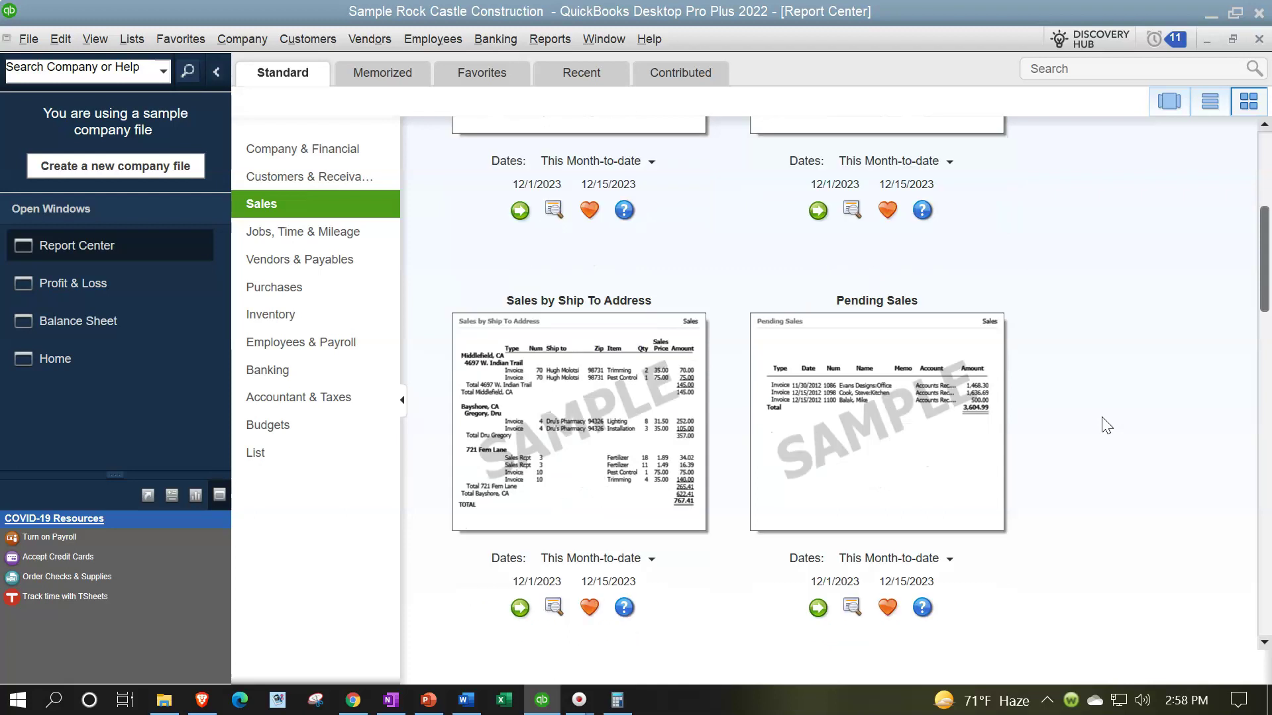
pyautogui.scroll(-3, 1106, 425)
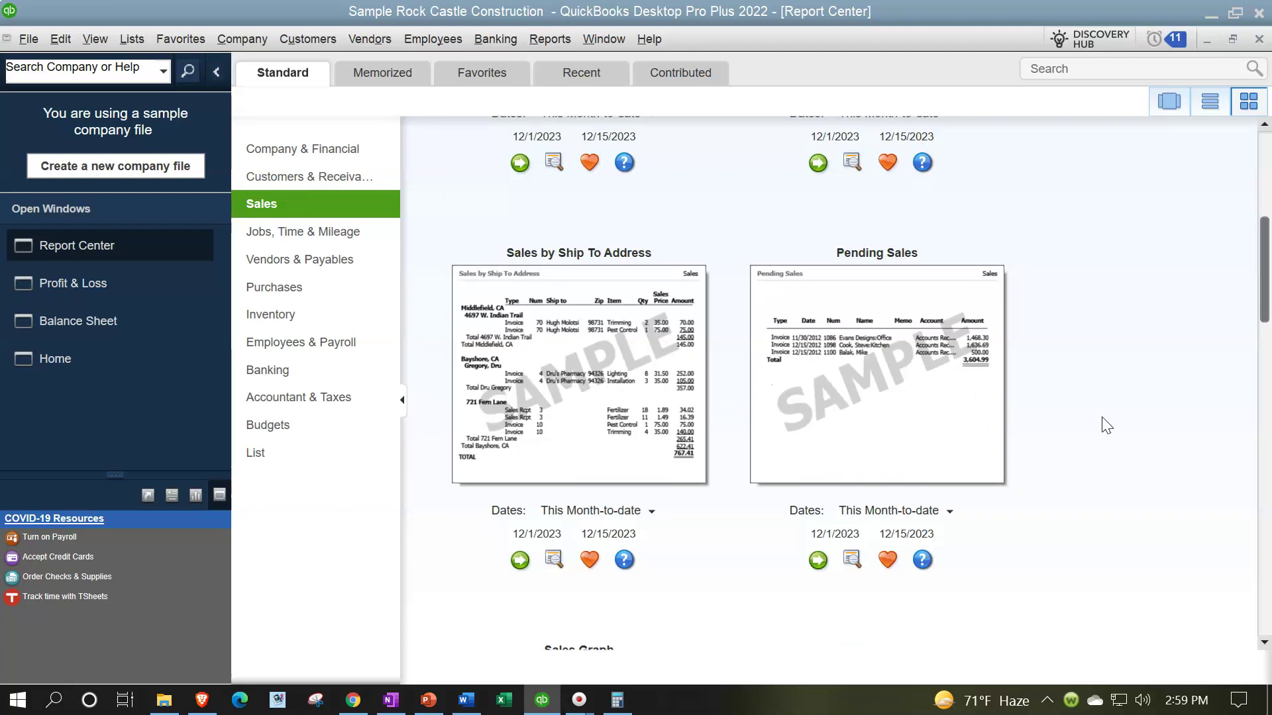
pyautogui.scroll(-6, 1106, 425)
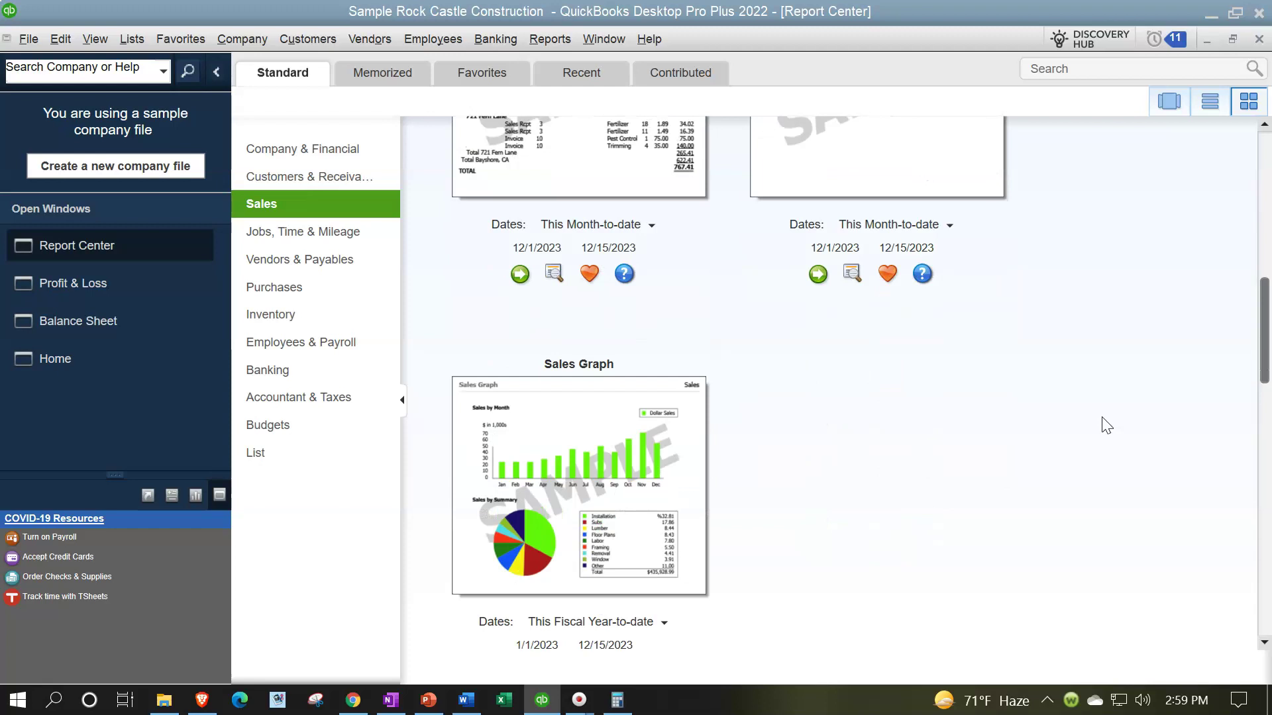
pyautogui.scroll(-6, 1106, 425)
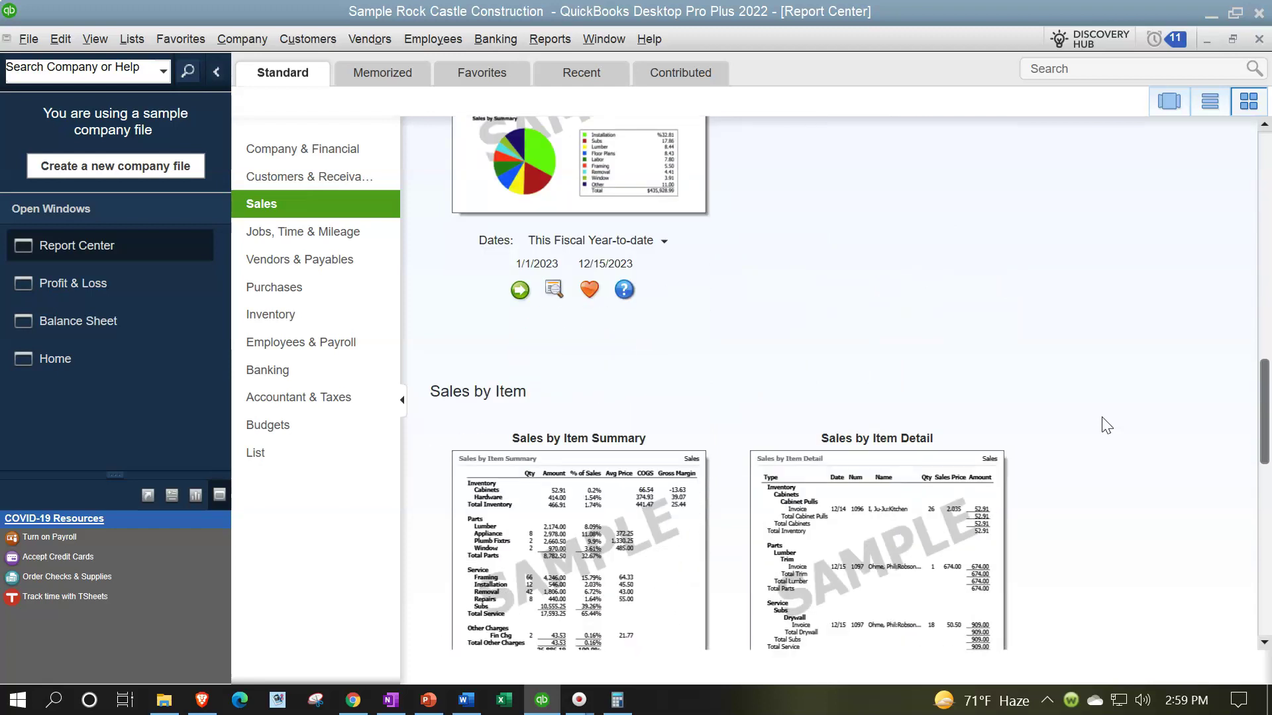
pyautogui.scroll(-3, 1106, 425)
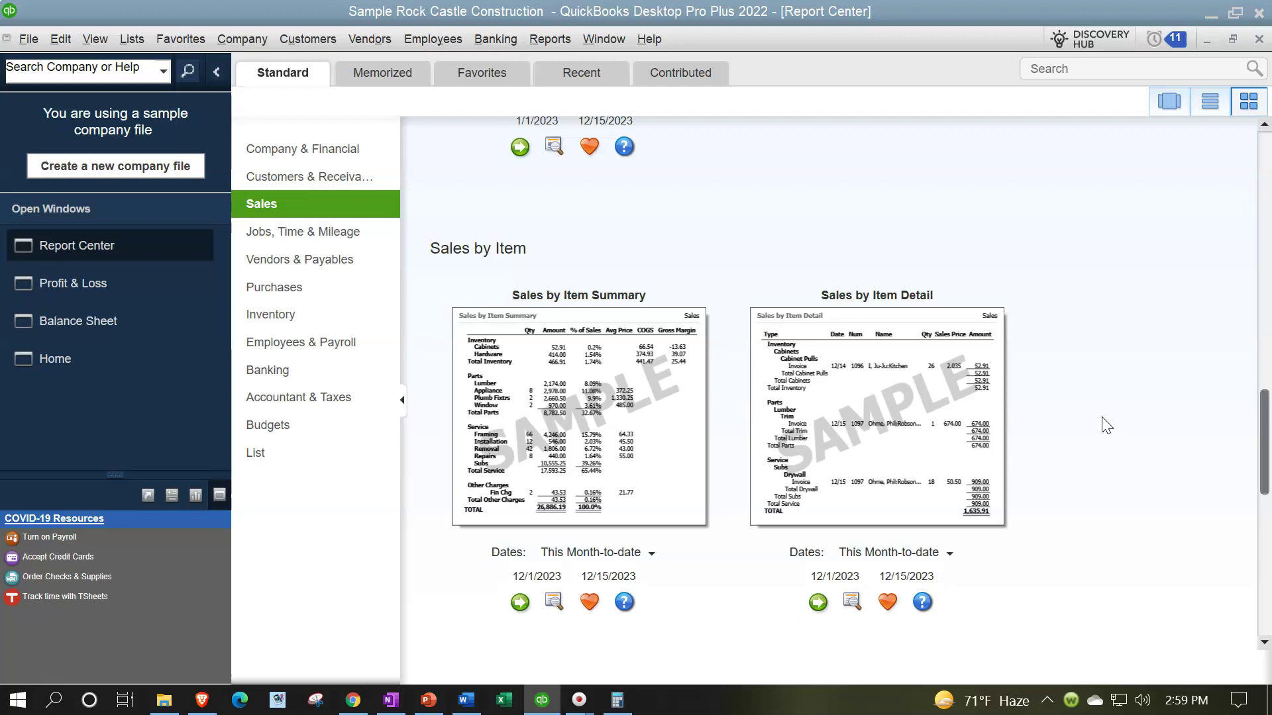
pyautogui.scroll(-4, 1106, 426)
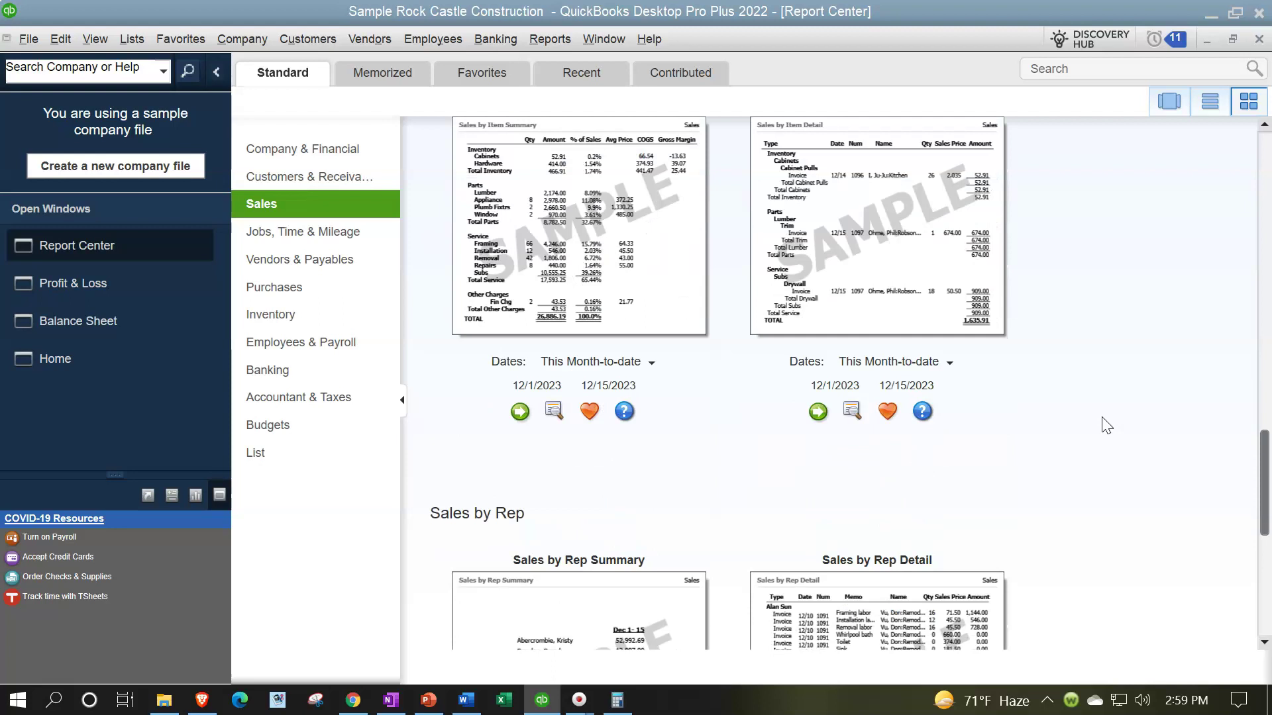
pyautogui.scroll(-3, 1106, 425)
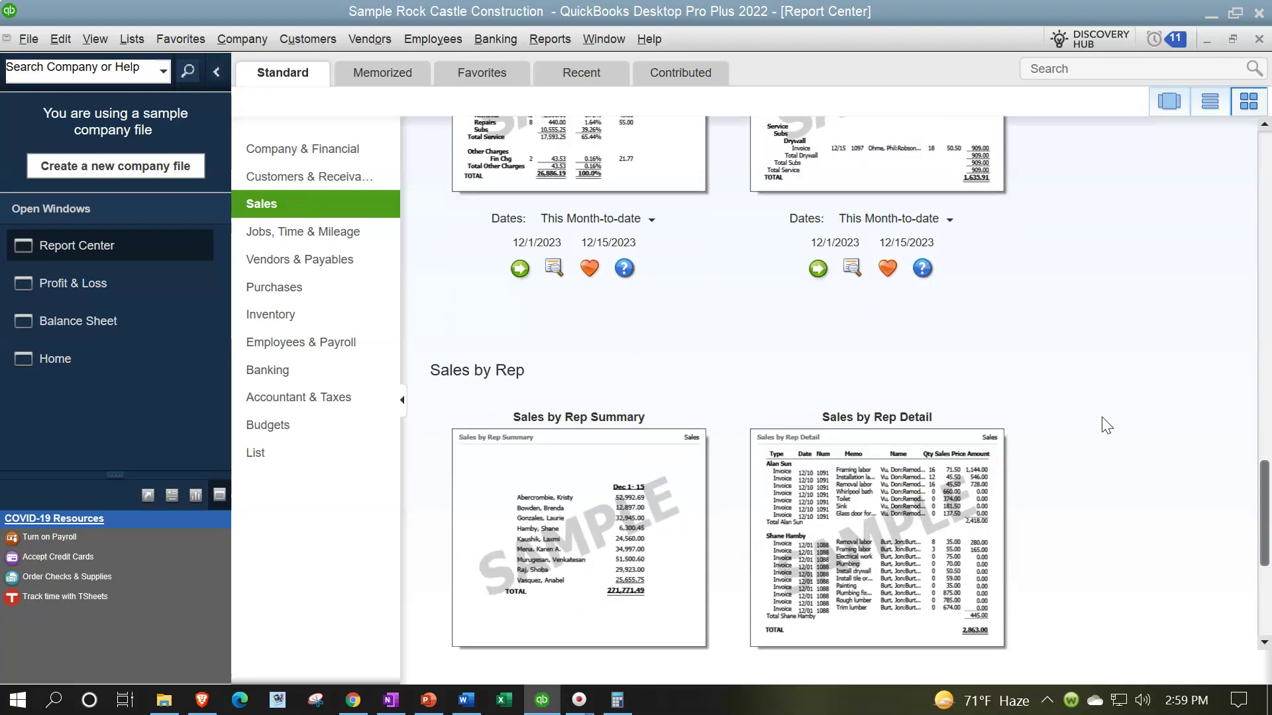
pyautogui.scroll(-1, 1106, 425)
pyautogui.scroll(-5, 1107, 425)
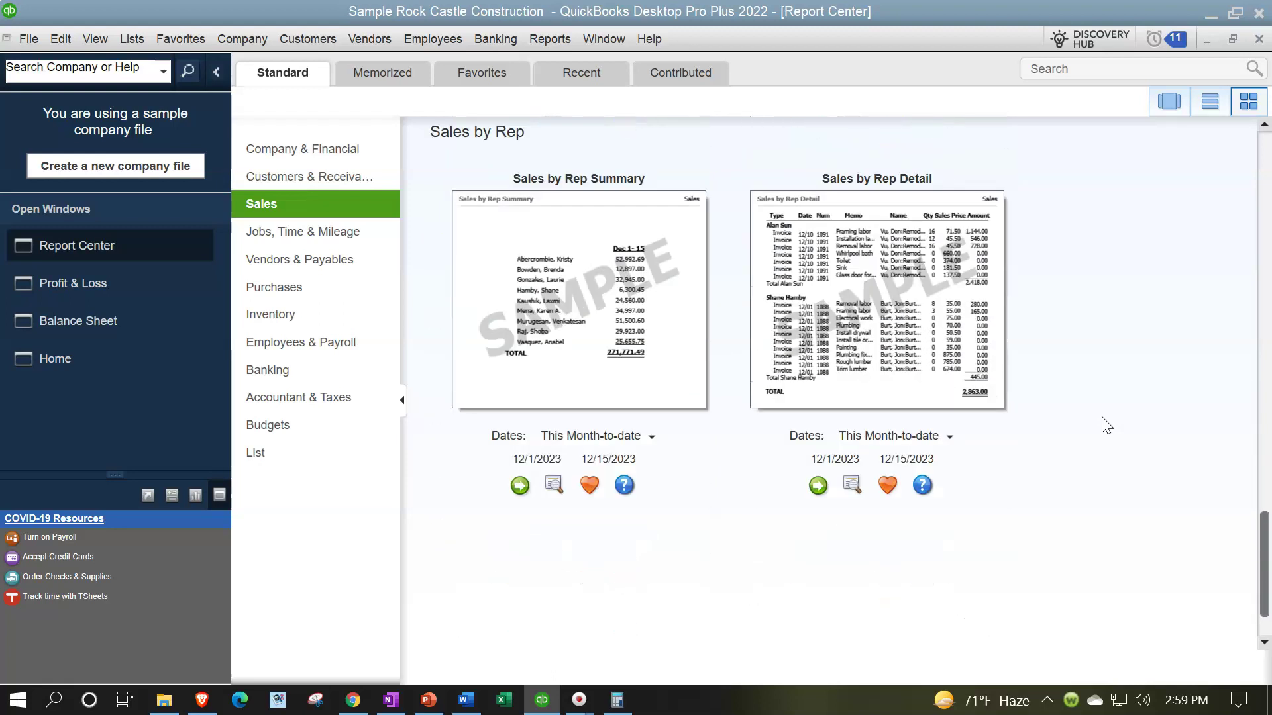
pyautogui.scroll(20, 1106, 426)
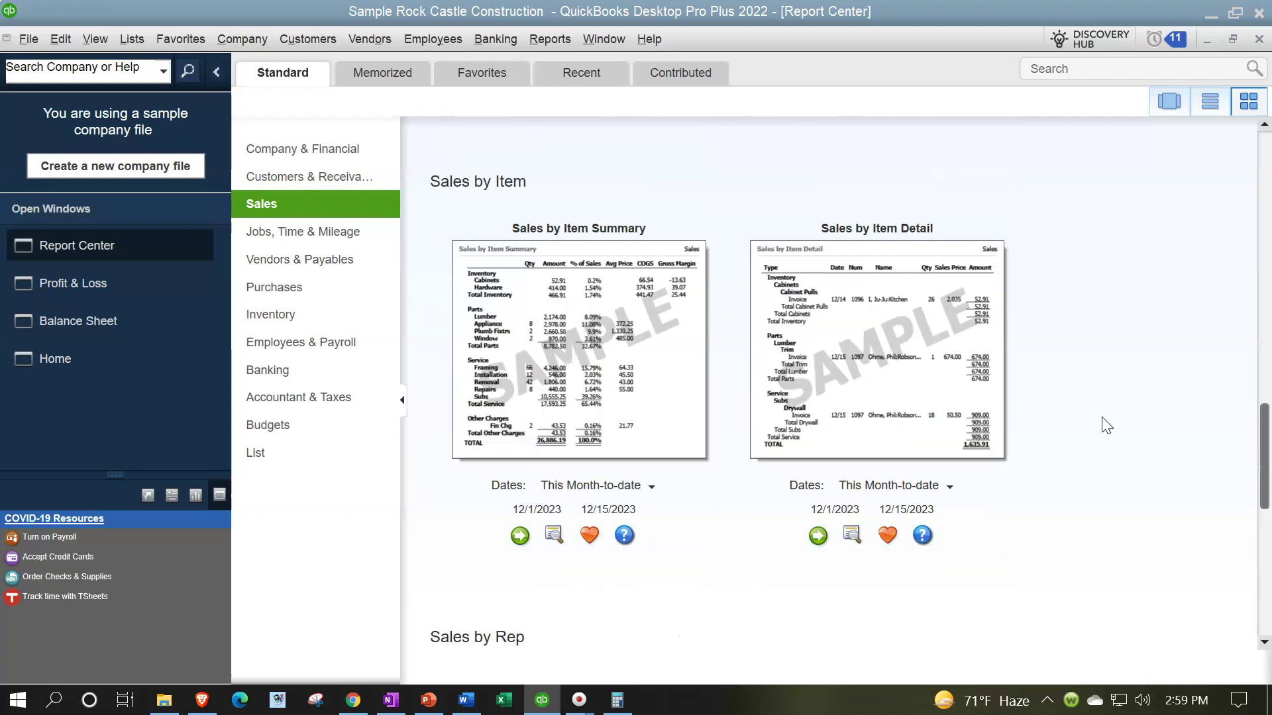
pyautogui.scroll(15, 1106, 425)
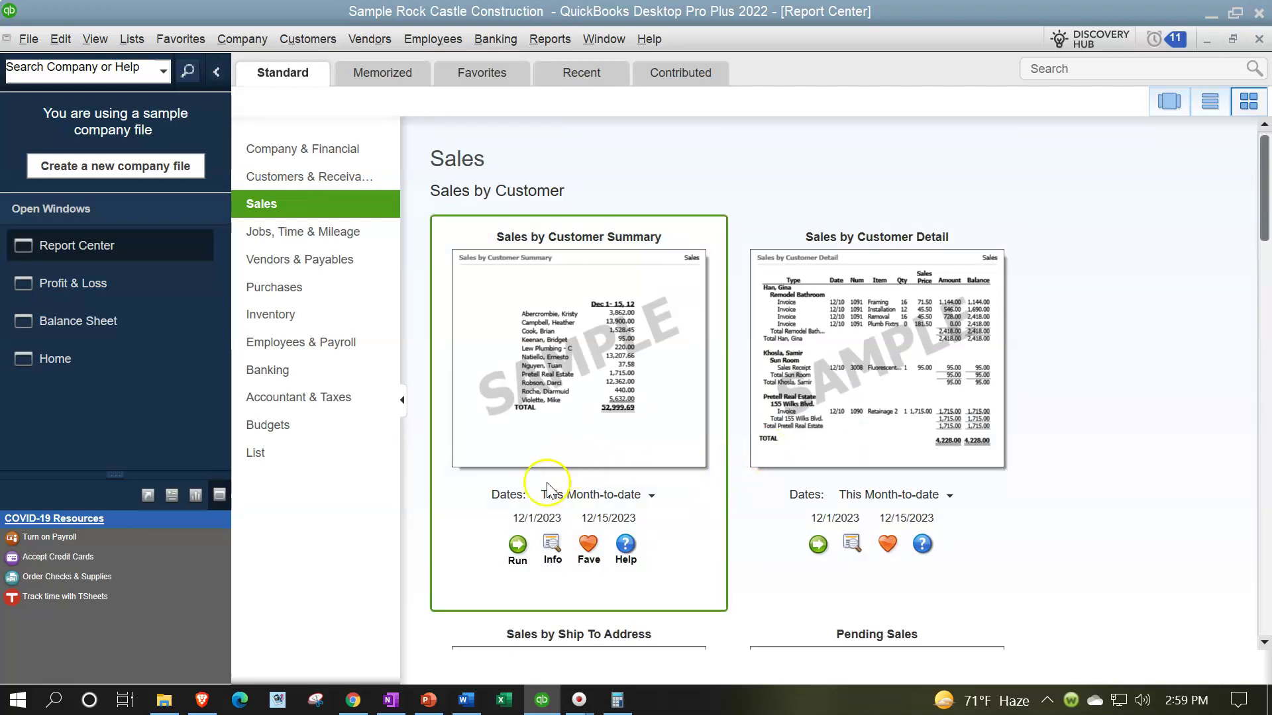
# Run the Sales by Customer Summary report for the dates 12/01/2023 to 12/31/2023
pyautogui.click(519, 549)
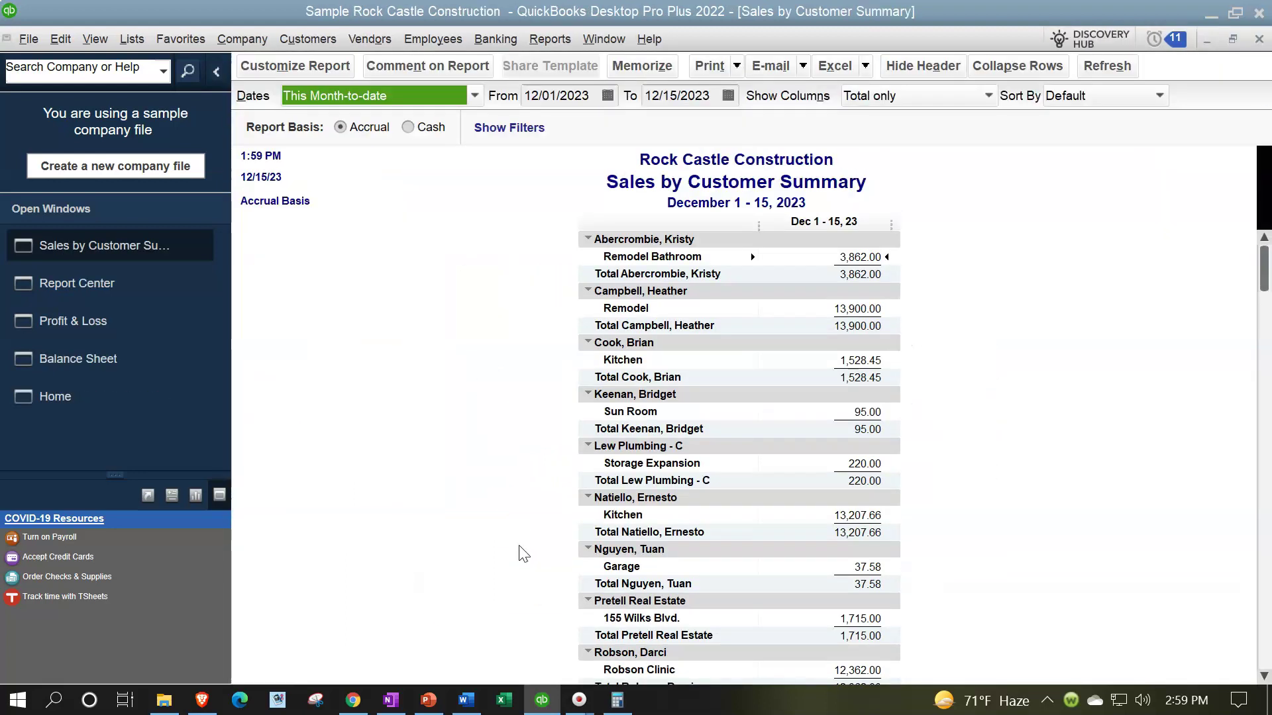
pyautogui.press('Tab')
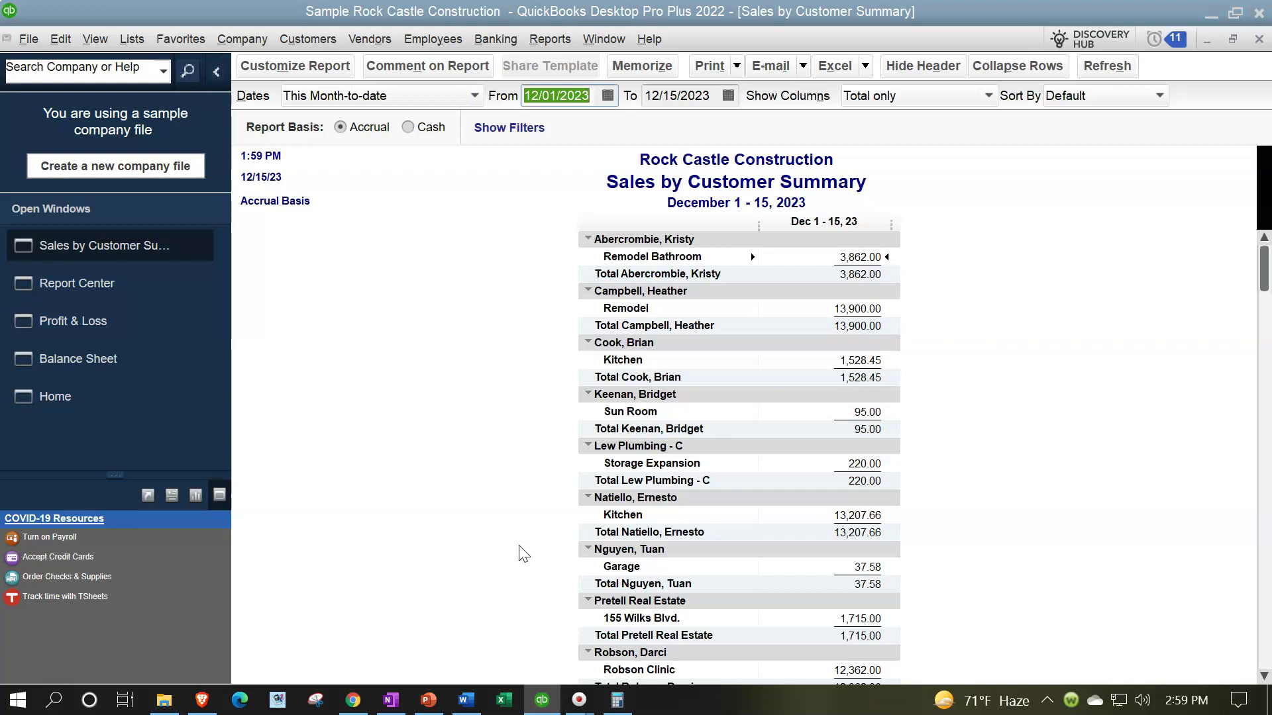
pyautogui.write('12012')
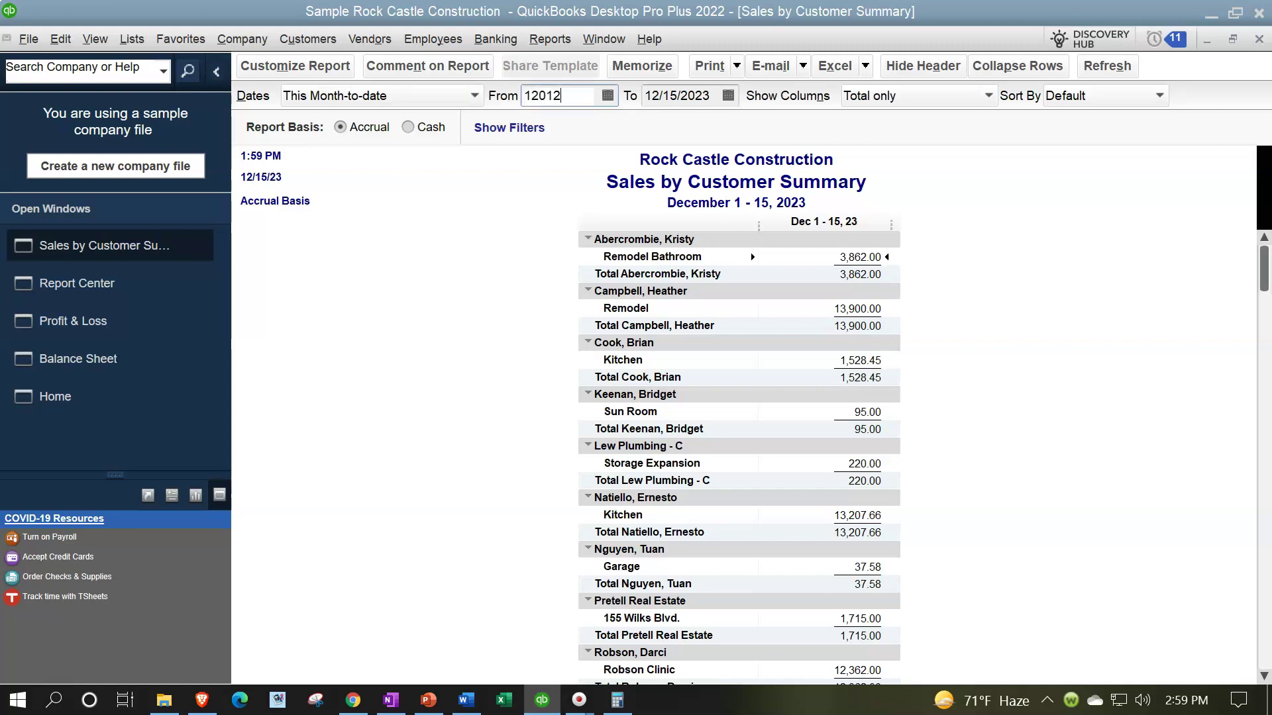
pyautogui.press('Tab')
pyautogui.write('123123')
pyautogui.press('Tab')
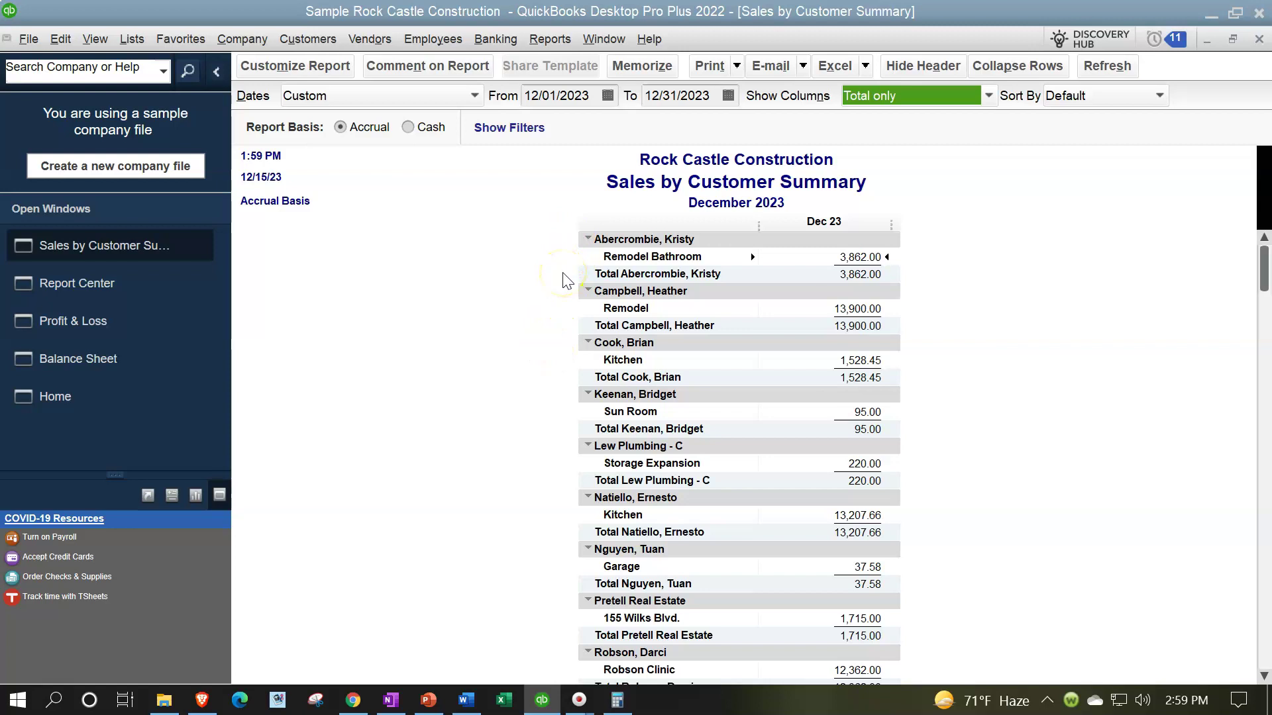
# In Calculator, subtract the Profit & Loss total income of 51,241.16 from the Sales by Customer Summary total of 52,999.69
pyautogui.scroll(-3, 558, 292)
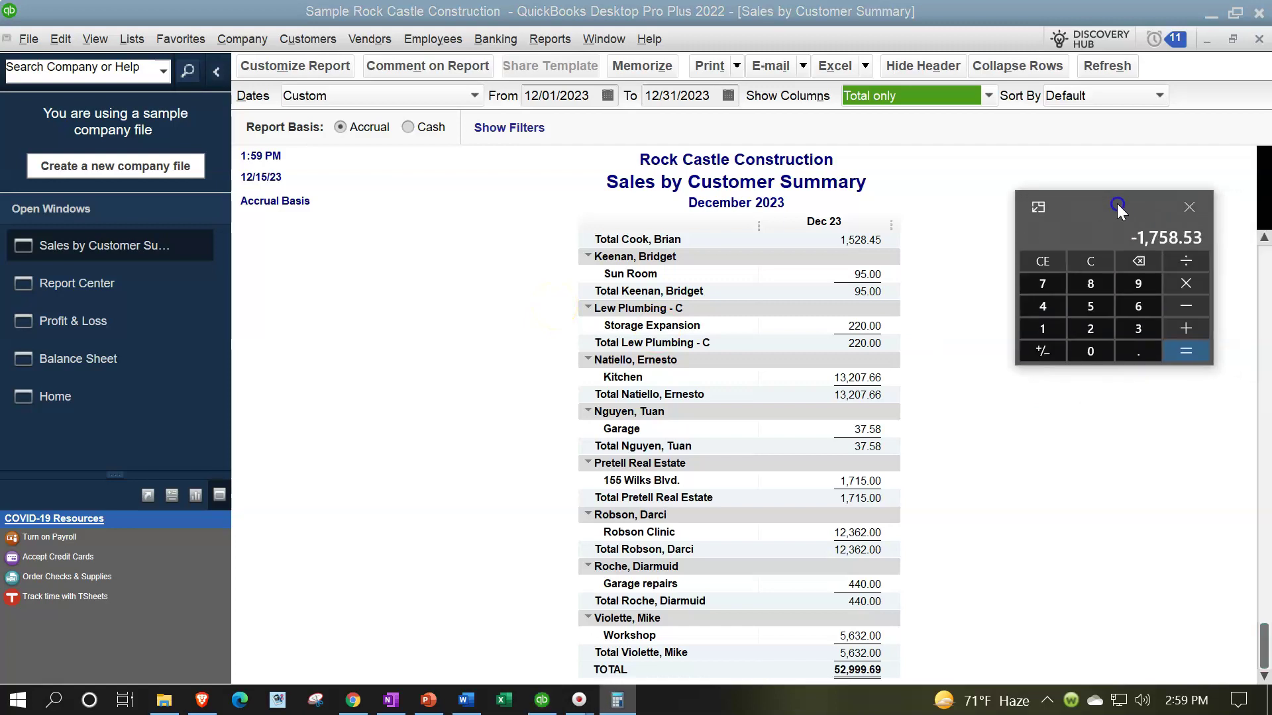
pyautogui.click(1086, 261)
pyautogui.write('52,999.69')
pyautogui.press('-')
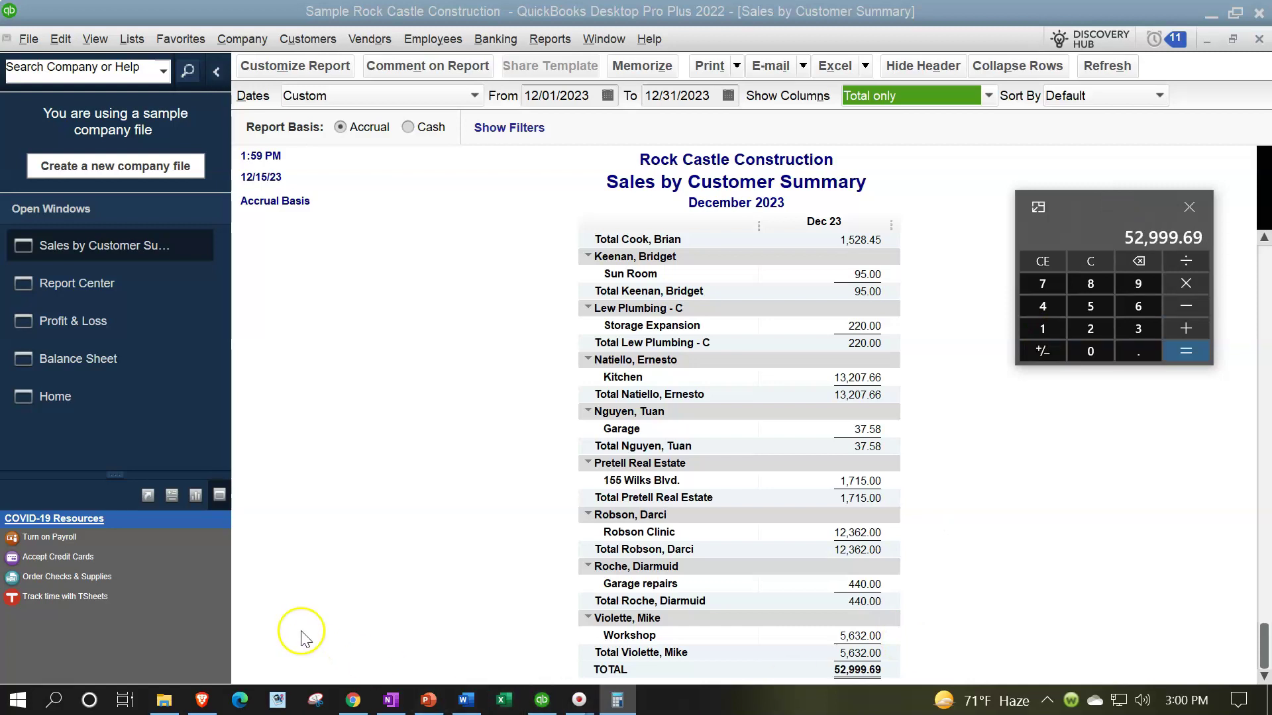
pyautogui.click(118, 325)
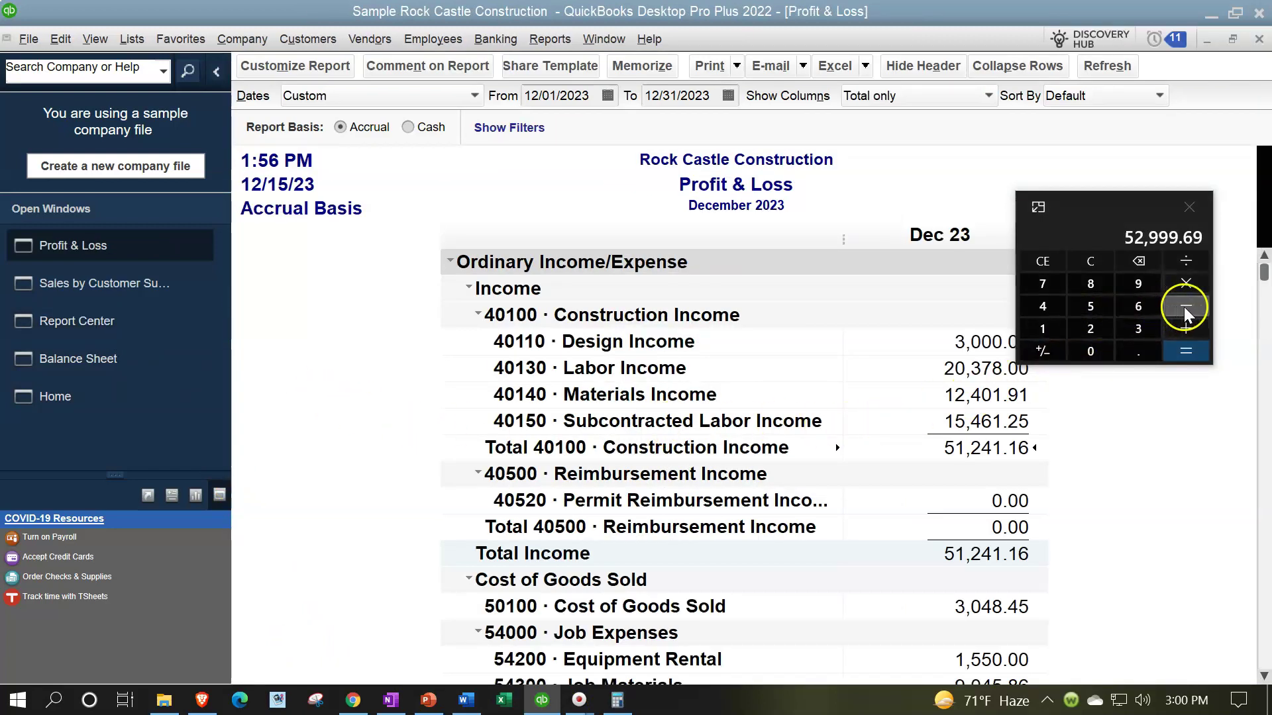
pyautogui.write('512')
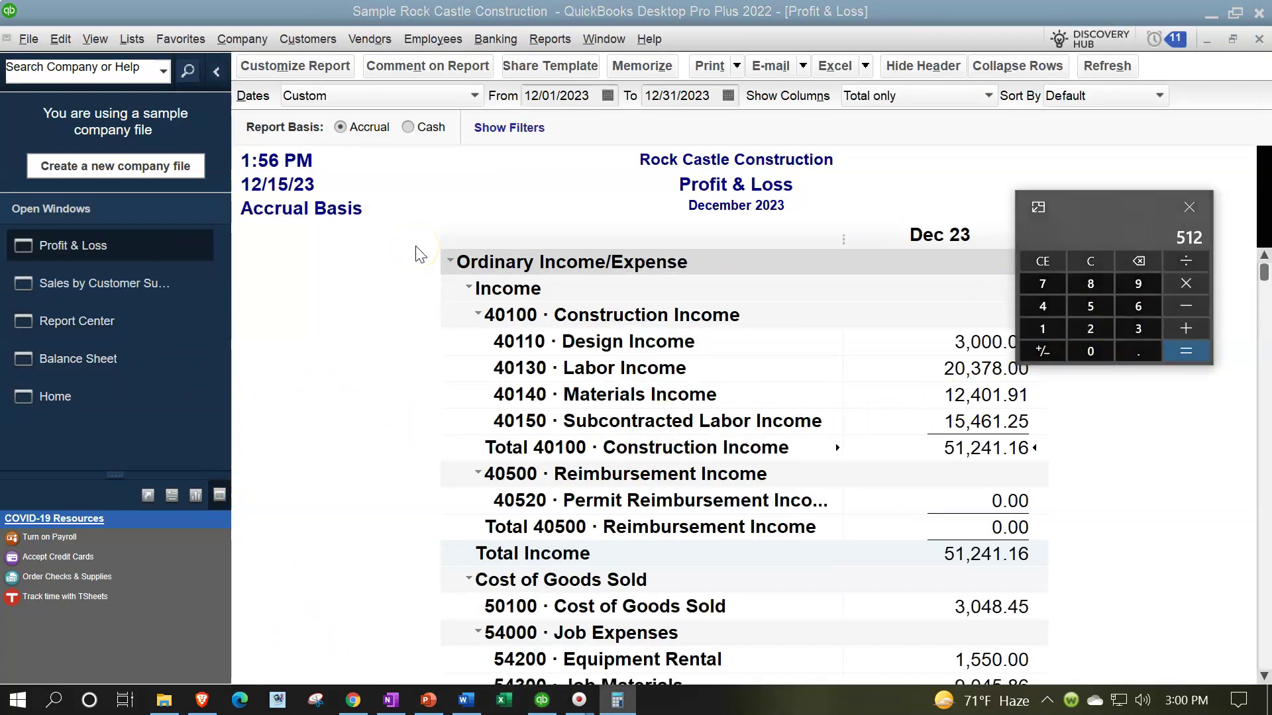
pyautogui.write('41.16')
pyautogui.press('Return')
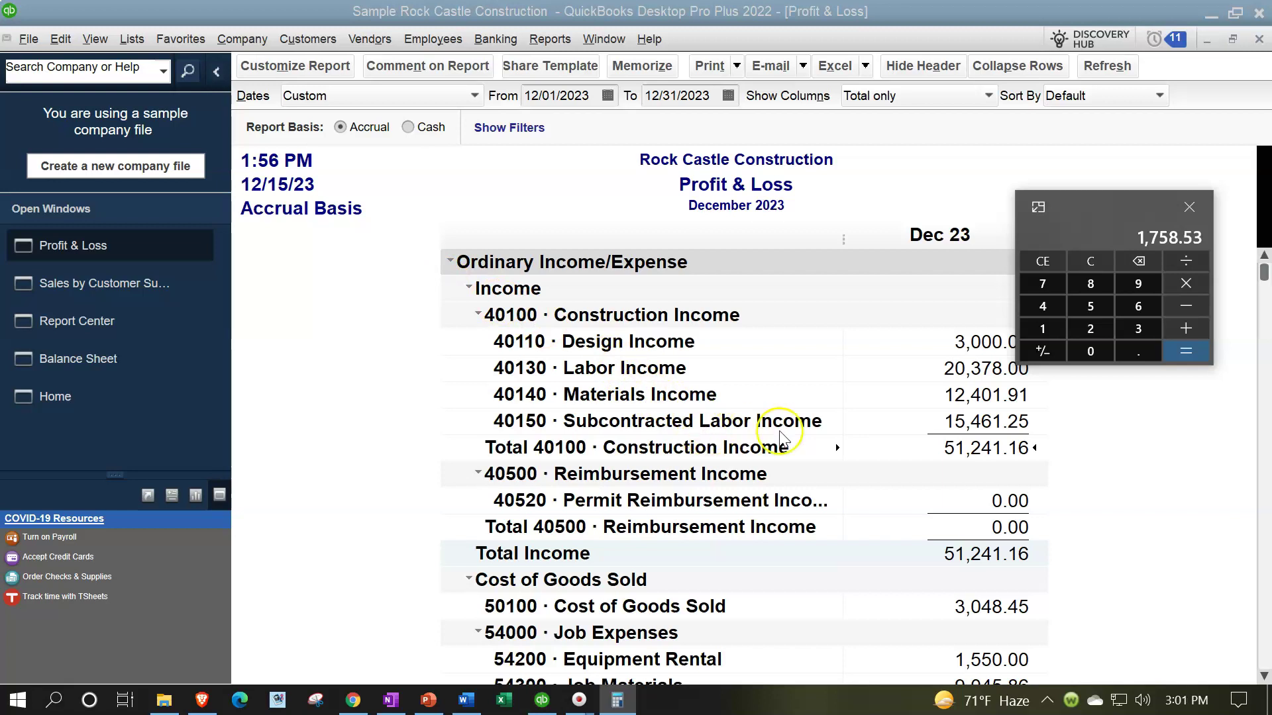
# Put the calculator away and display the Home page workflow with the Record Deposits task
pyautogui.click(926, 424)
pyautogui.click(617, 700)
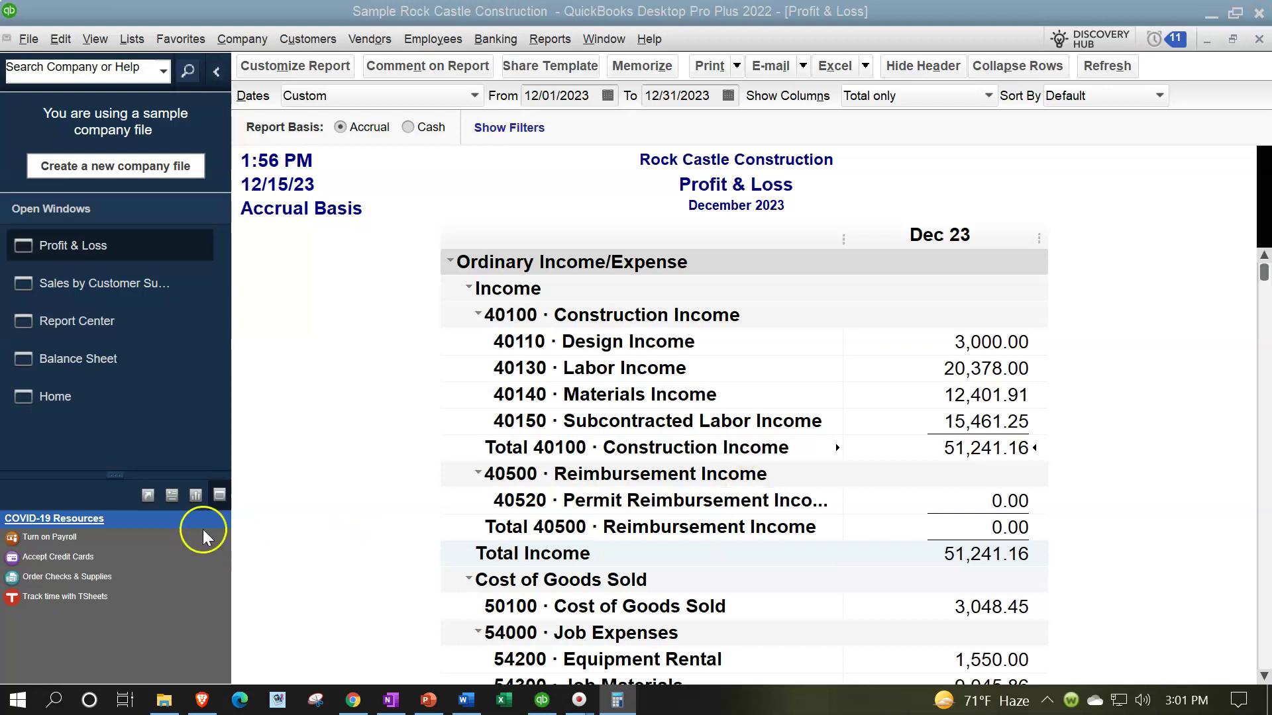
pyautogui.click(73, 401)
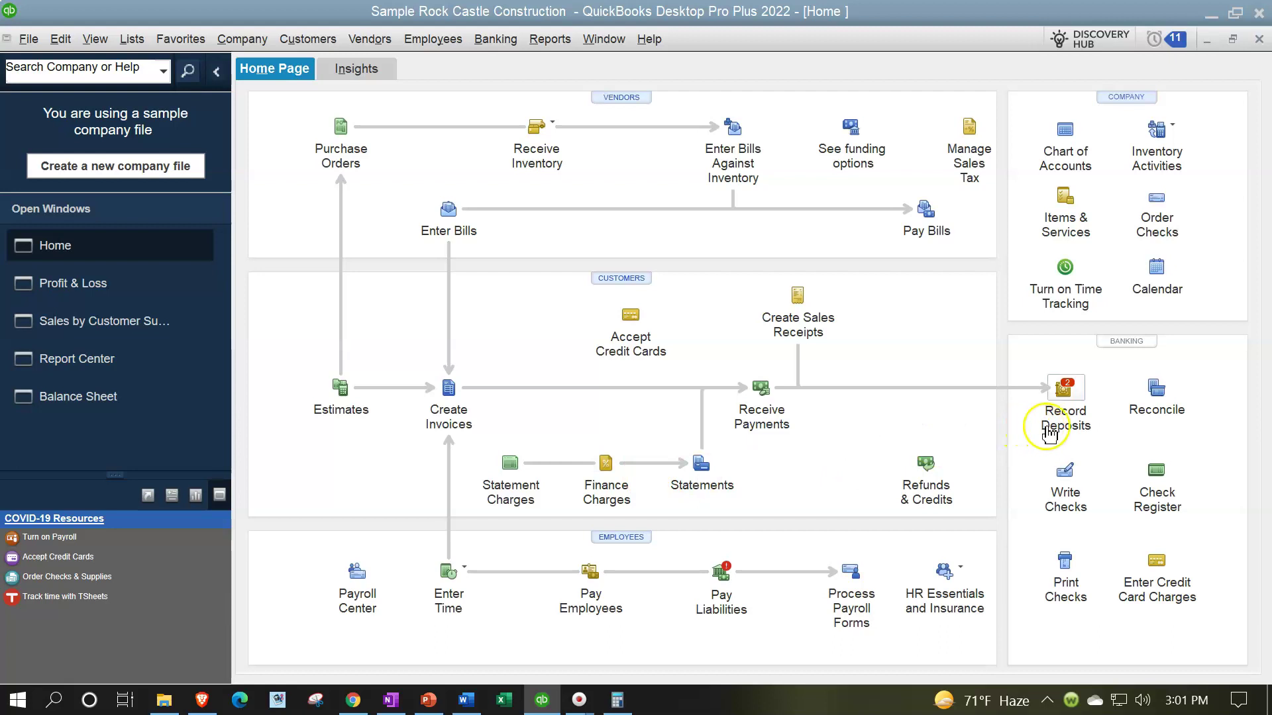
pyautogui.click(1071, 421)
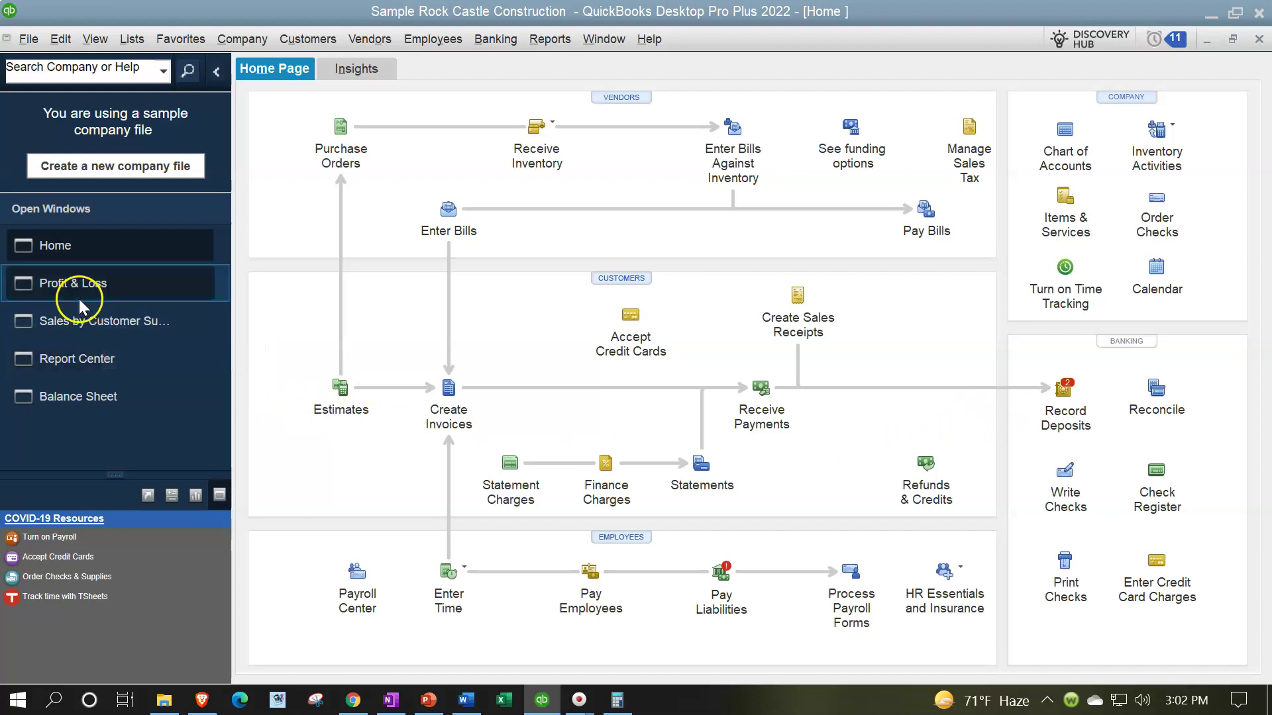
# Run the Sales by Customer Detail report from the Report Center with an end date of 12/31/2023
pyautogui.click(80, 358)
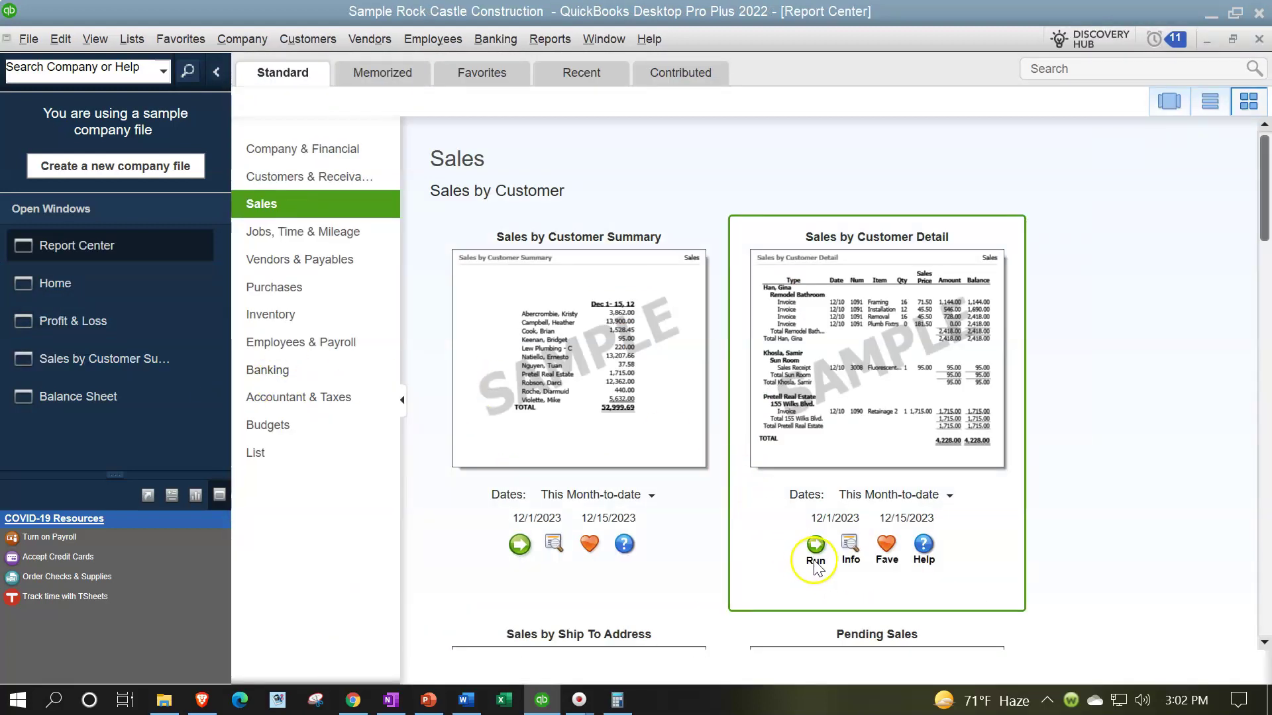
pyautogui.click(812, 556)
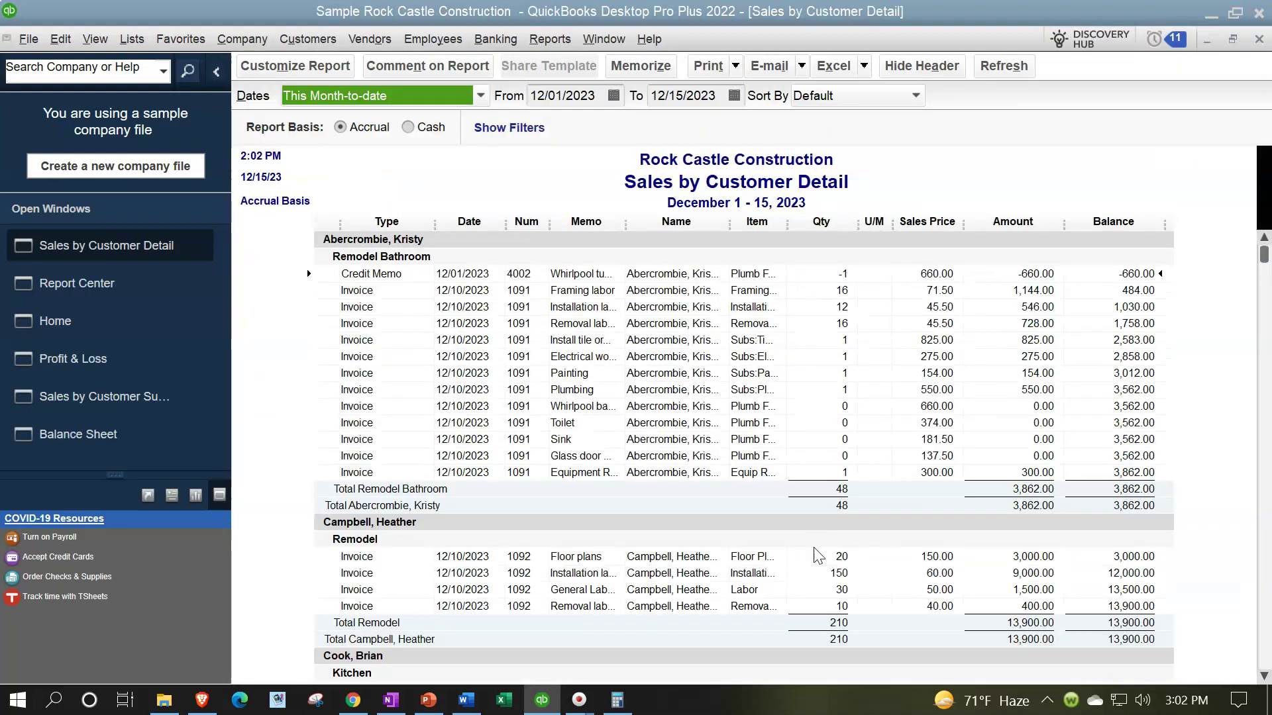
pyautogui.press('Tab')
pyautogui.press('Tab')
pyautogui.write('12/31')
pyautogui.press('Tab')
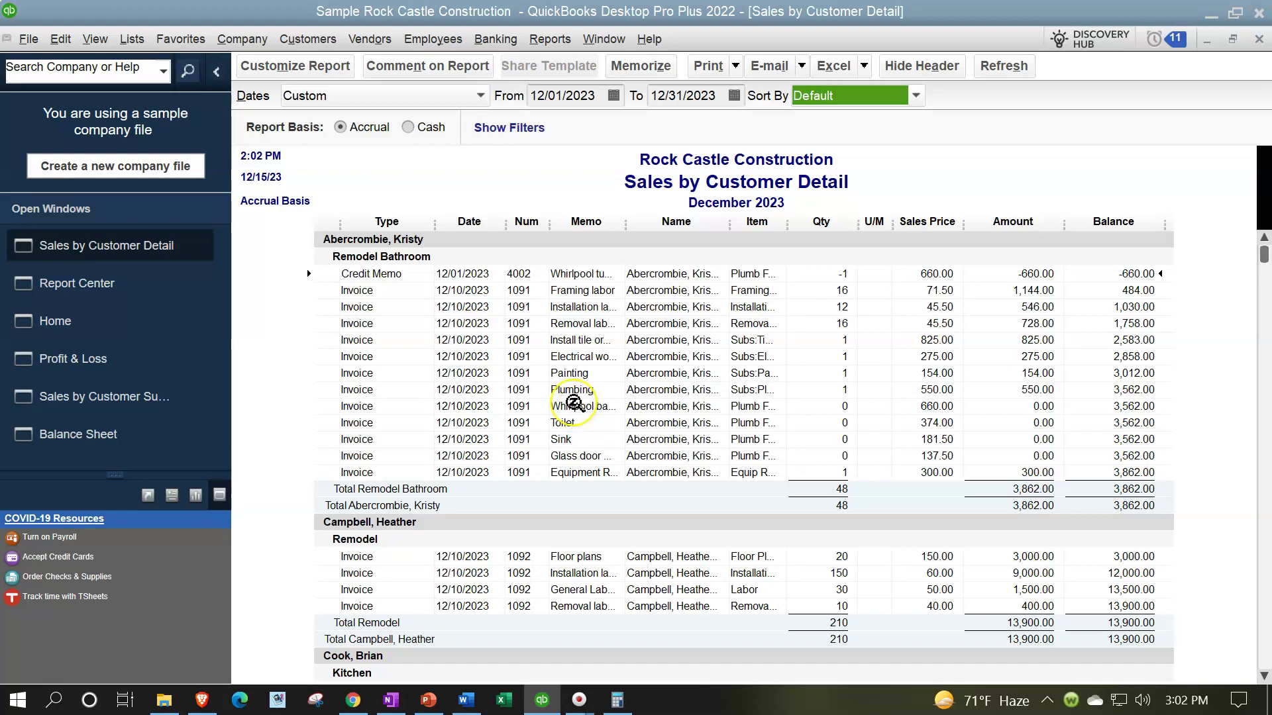
# Review the Sales by Customer Detail transactions for each customer and job, down to the grand total
pyautogui.scroll(-4, 573, 403)
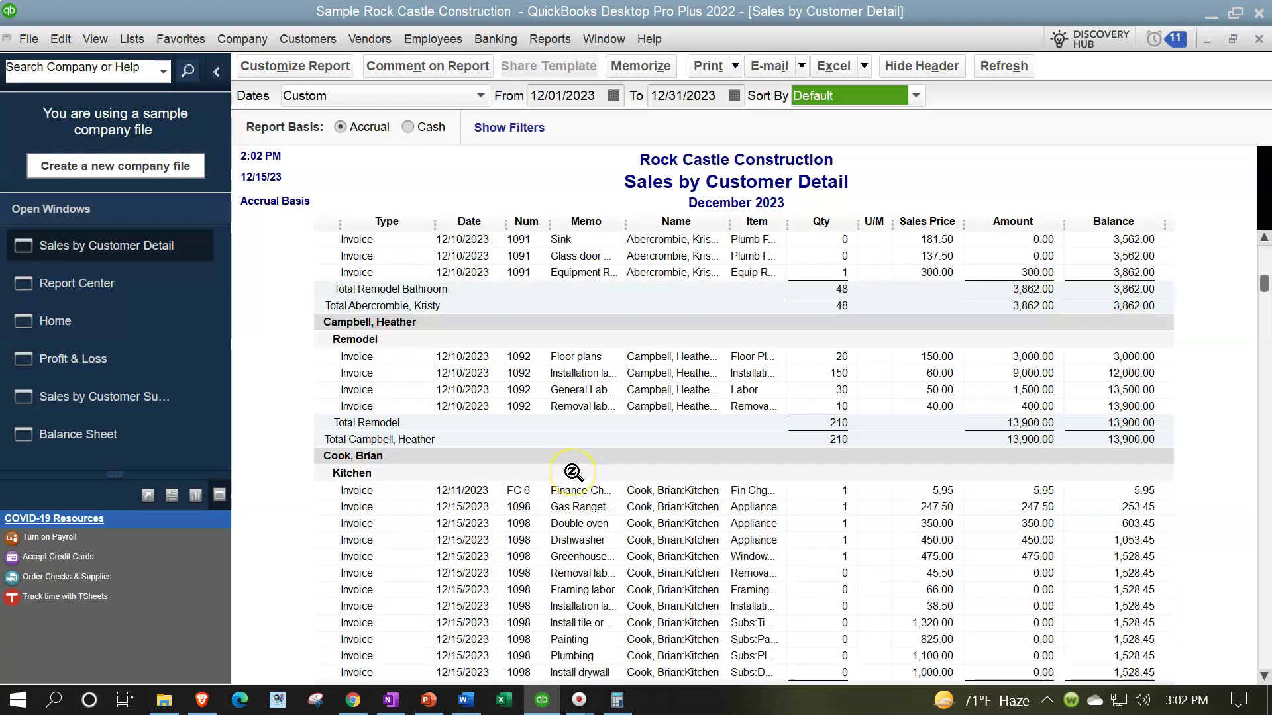
pyautogui.scroll(-5, 573, 473)
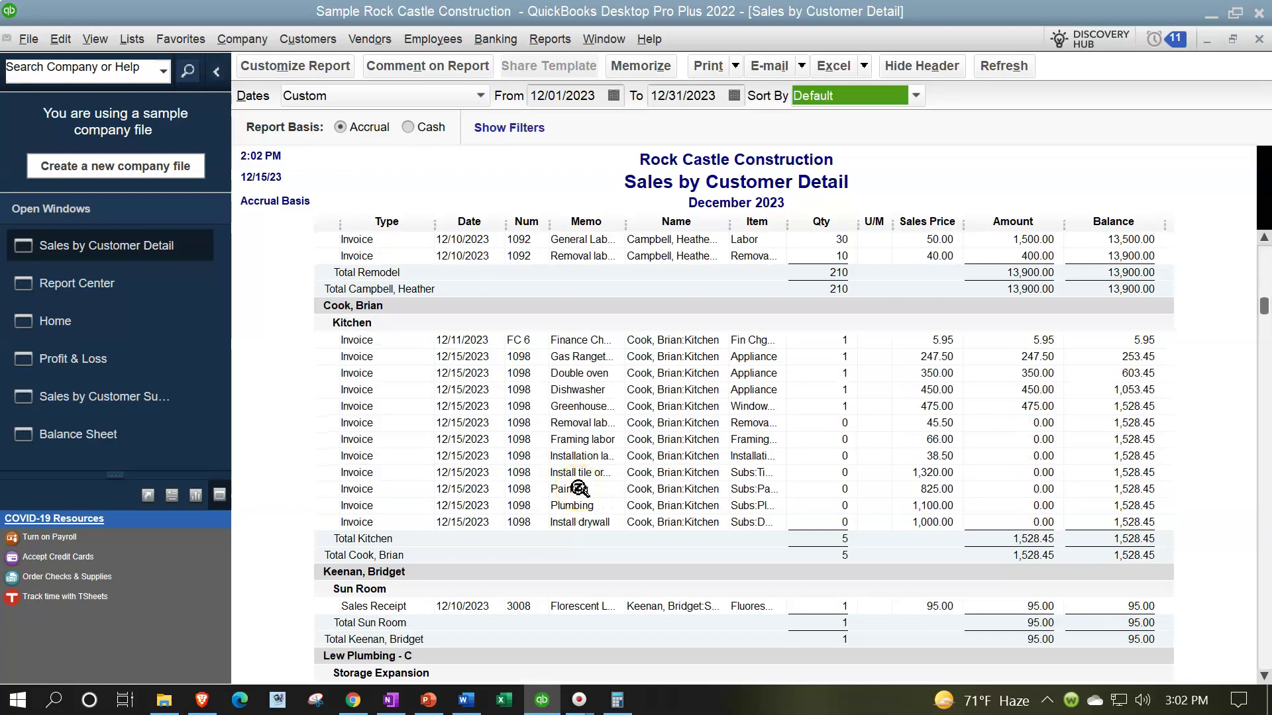
pyautogui.scroll(-6, 580, 489)
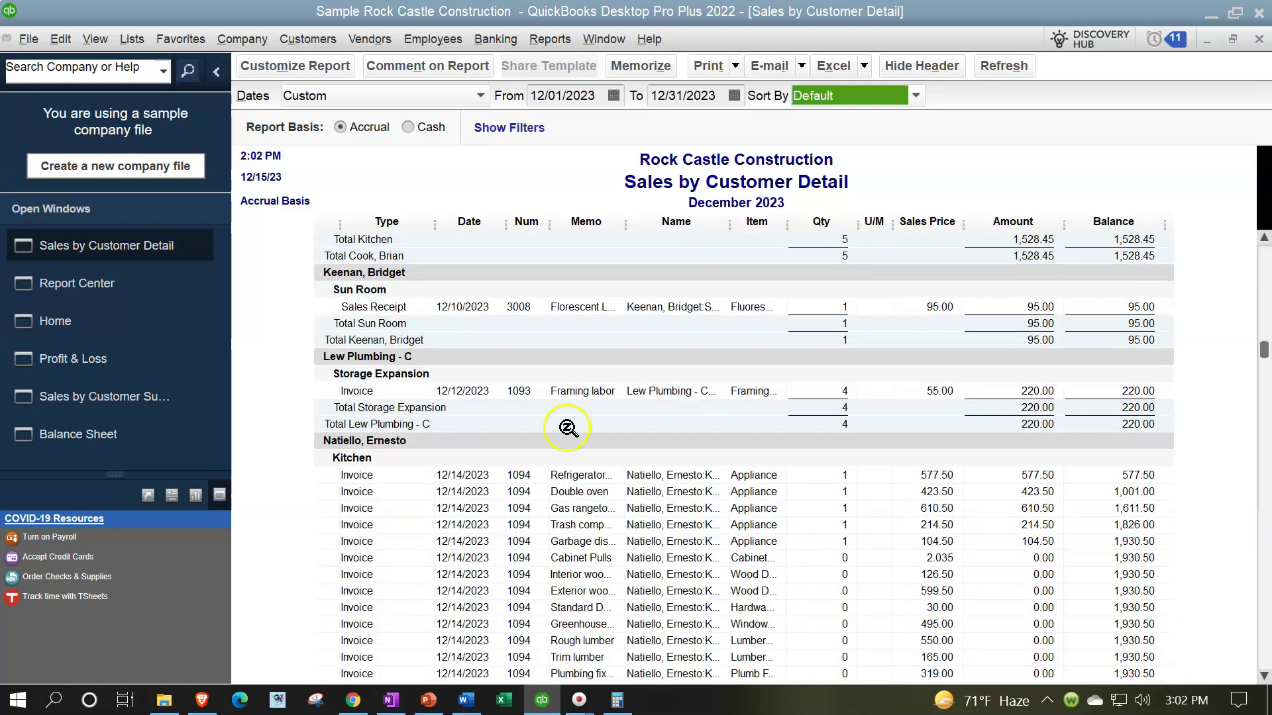
pyautogui.click(1031, 310)
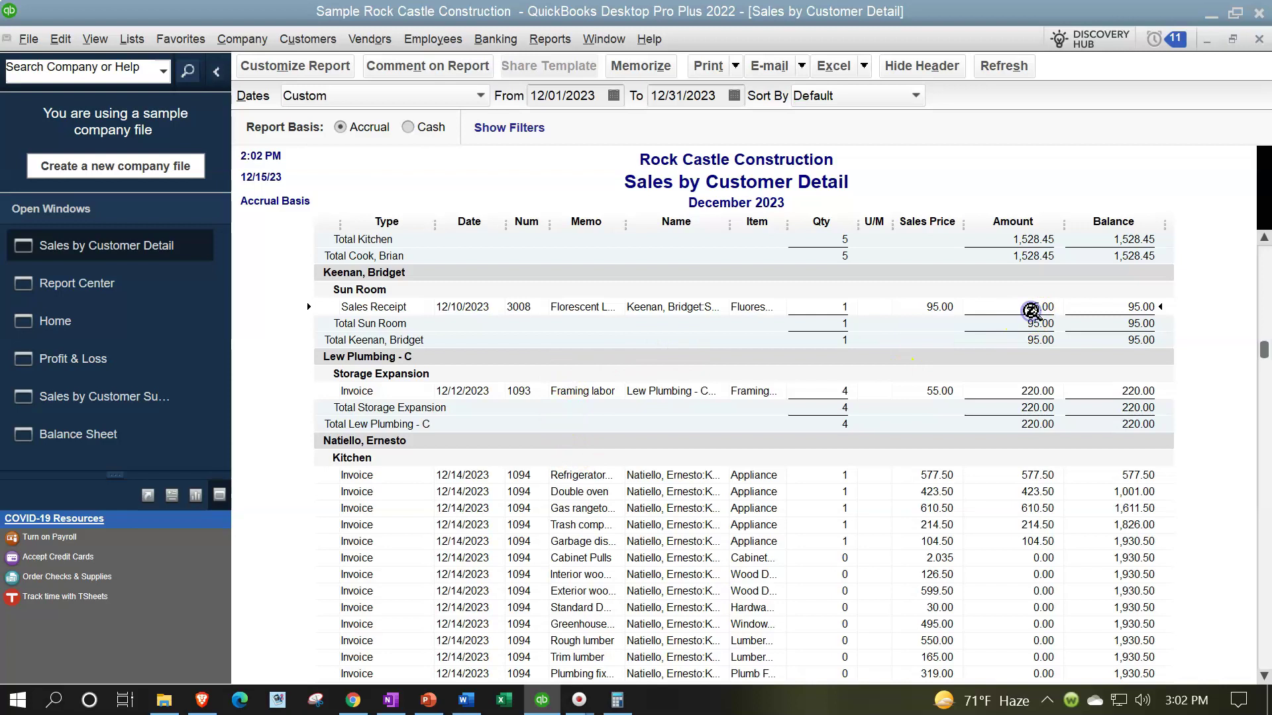
pyautogui.scroll(-6, 1027, 407)
pyautogui.scroll(-15, 1020, 423)
pyautogui.scroll(-4, 1020, 423)
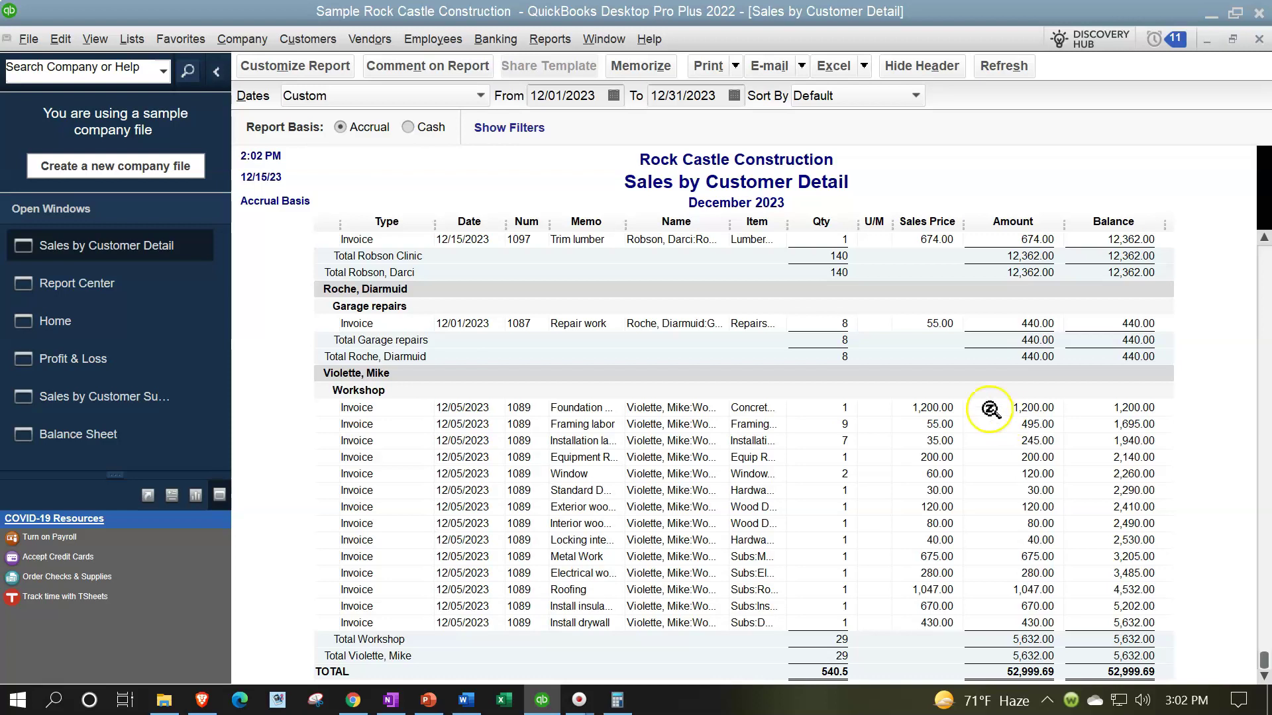
# Open the Customer Center's Customers & Jobs list and show the details of the first customer with an open balance
pyautogui.click(322, 43)
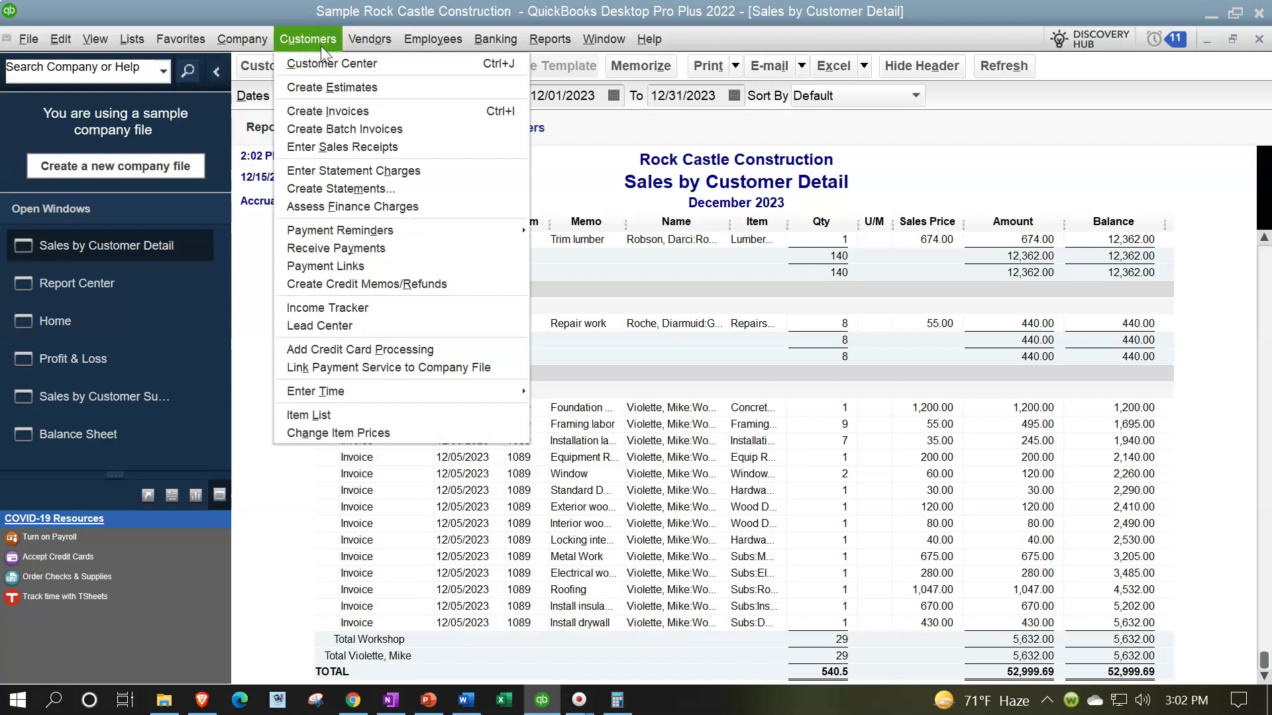
pyautogui.click(324, 64)
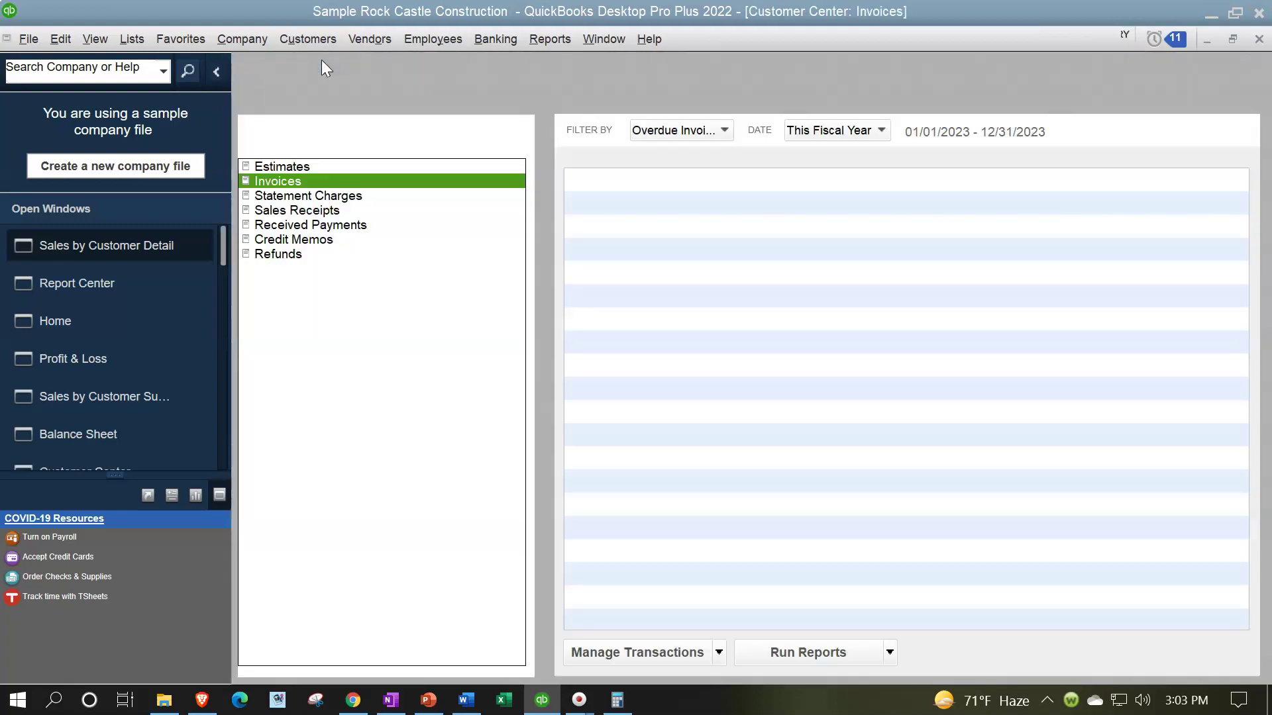
pyautogui.click(296, 103)
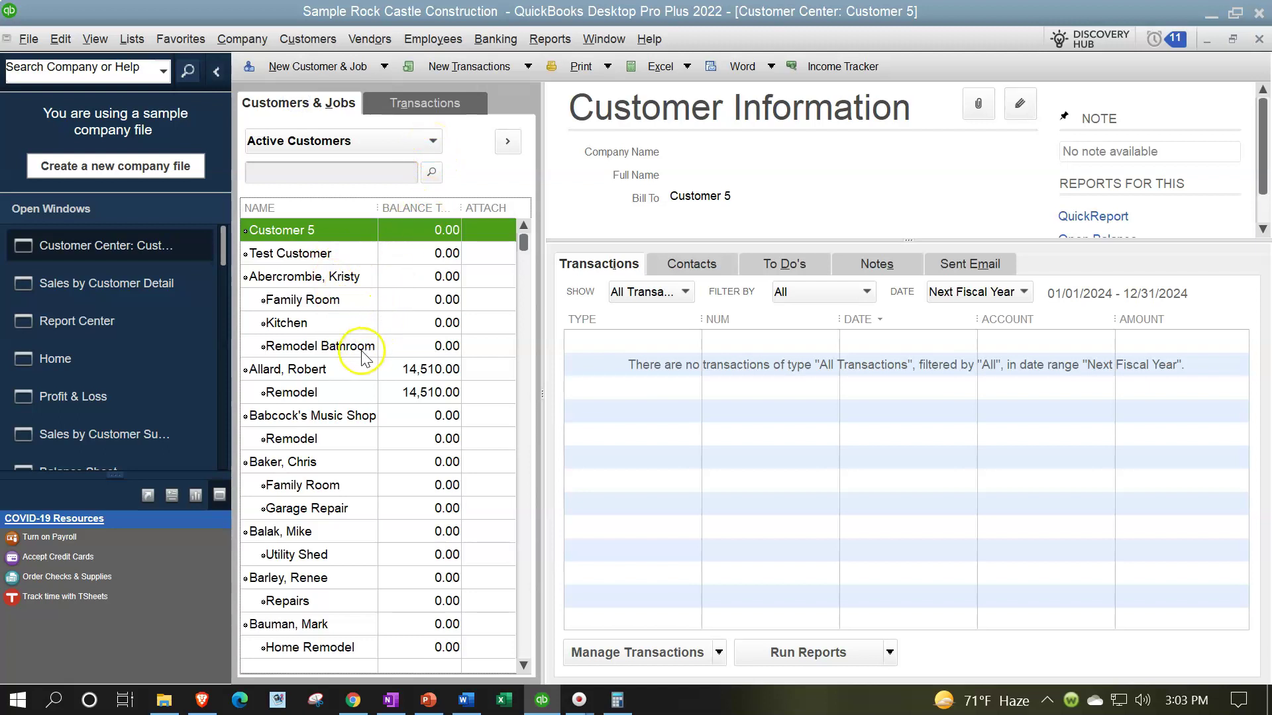
pyautogui.click(348, 369)
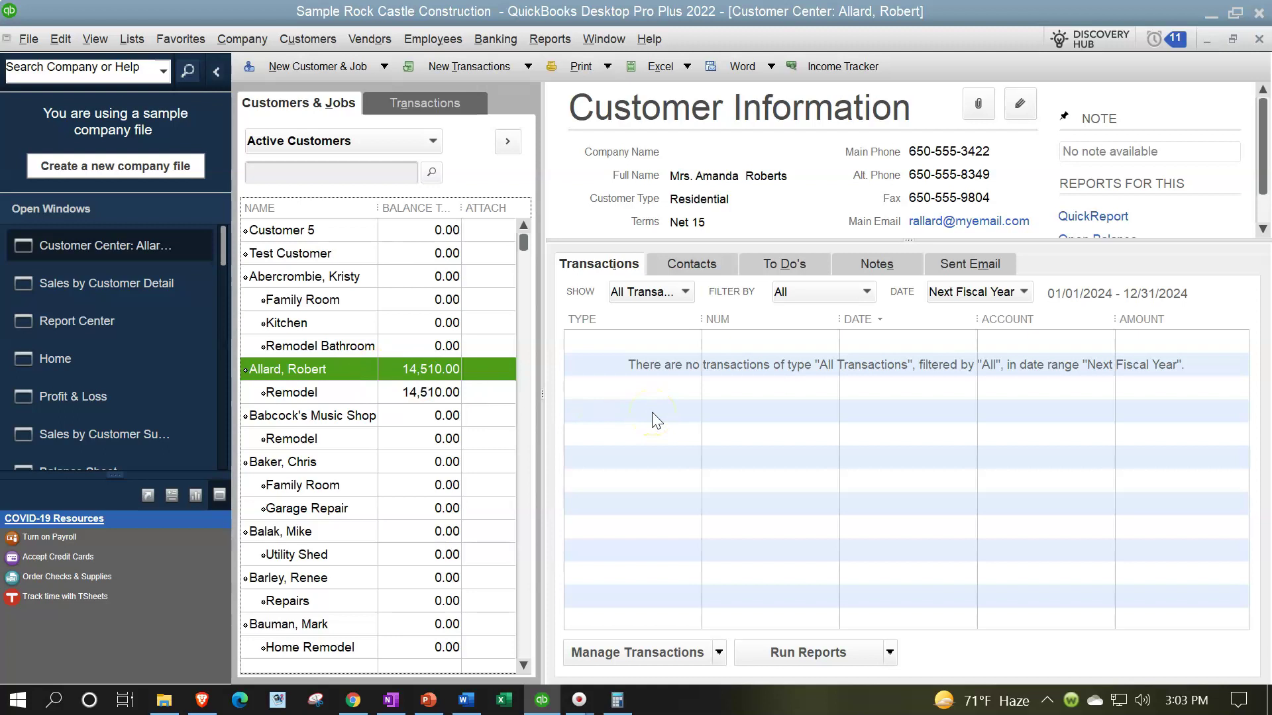
pyautogui.click(455, 225)
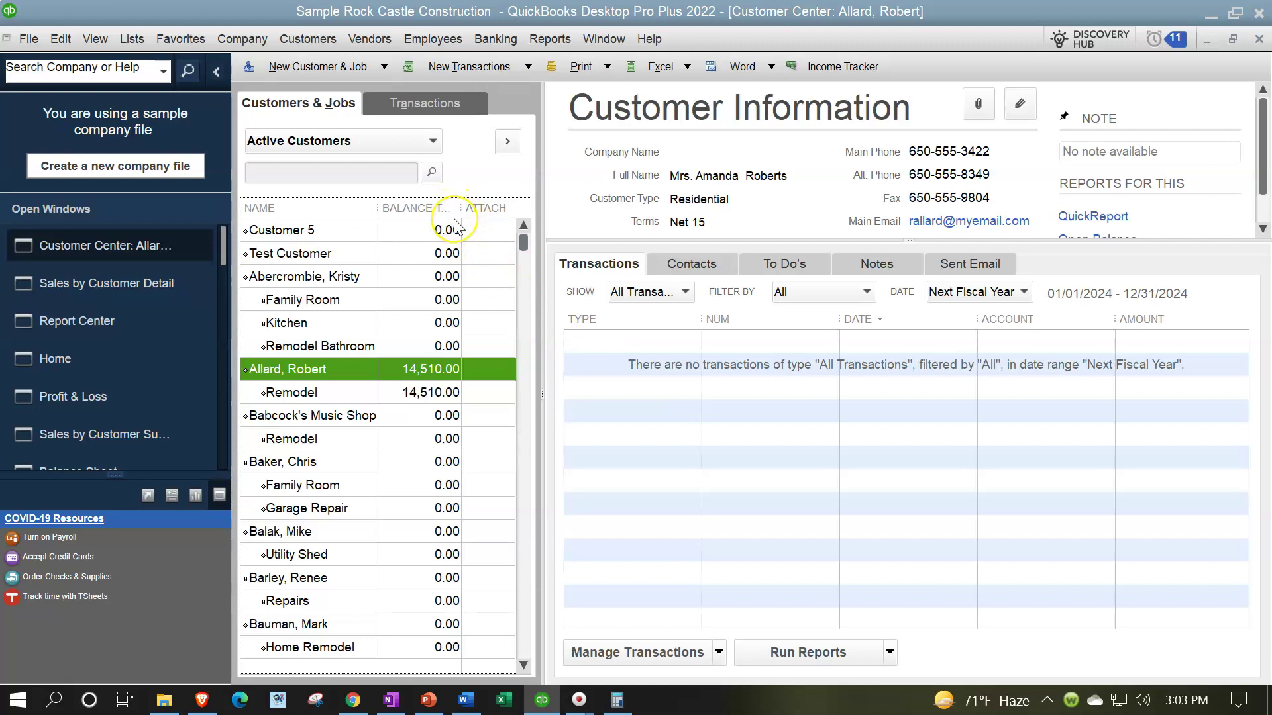
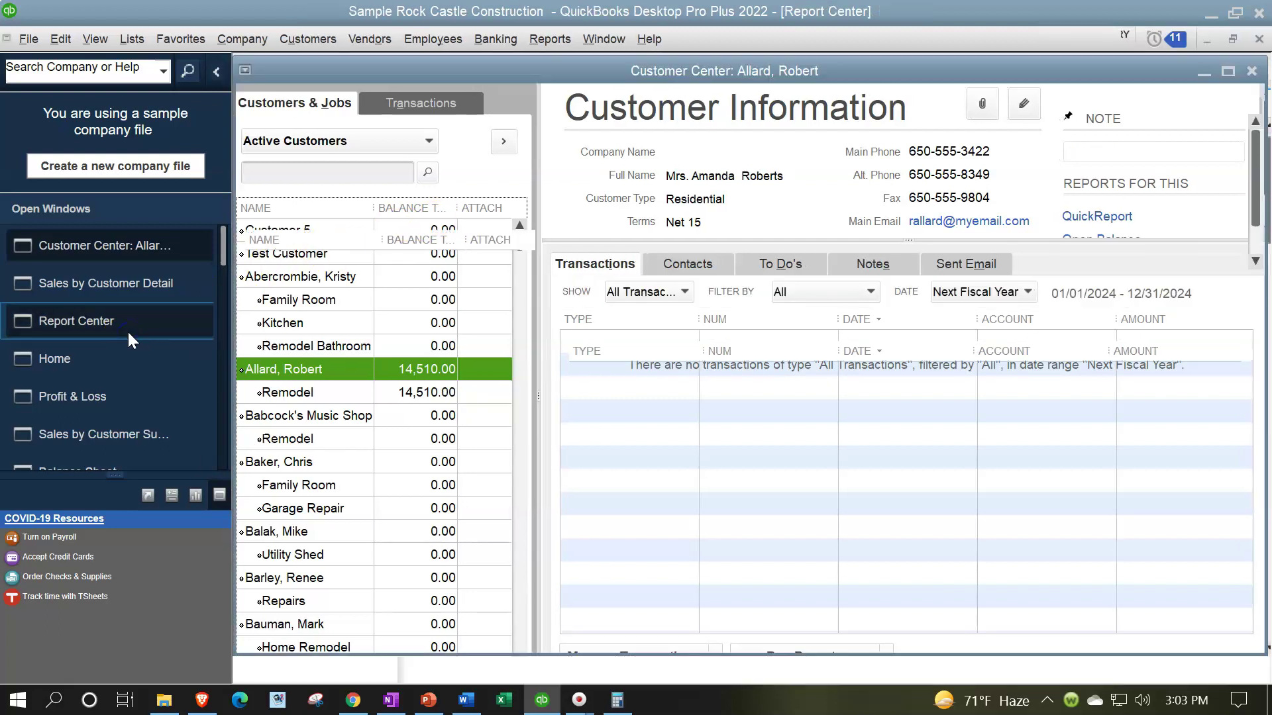
# Run the Sales by Ship To Address report from the Report Center with an end date of 12/31/2023
pyautogui.scroll(-5, 735, 427)
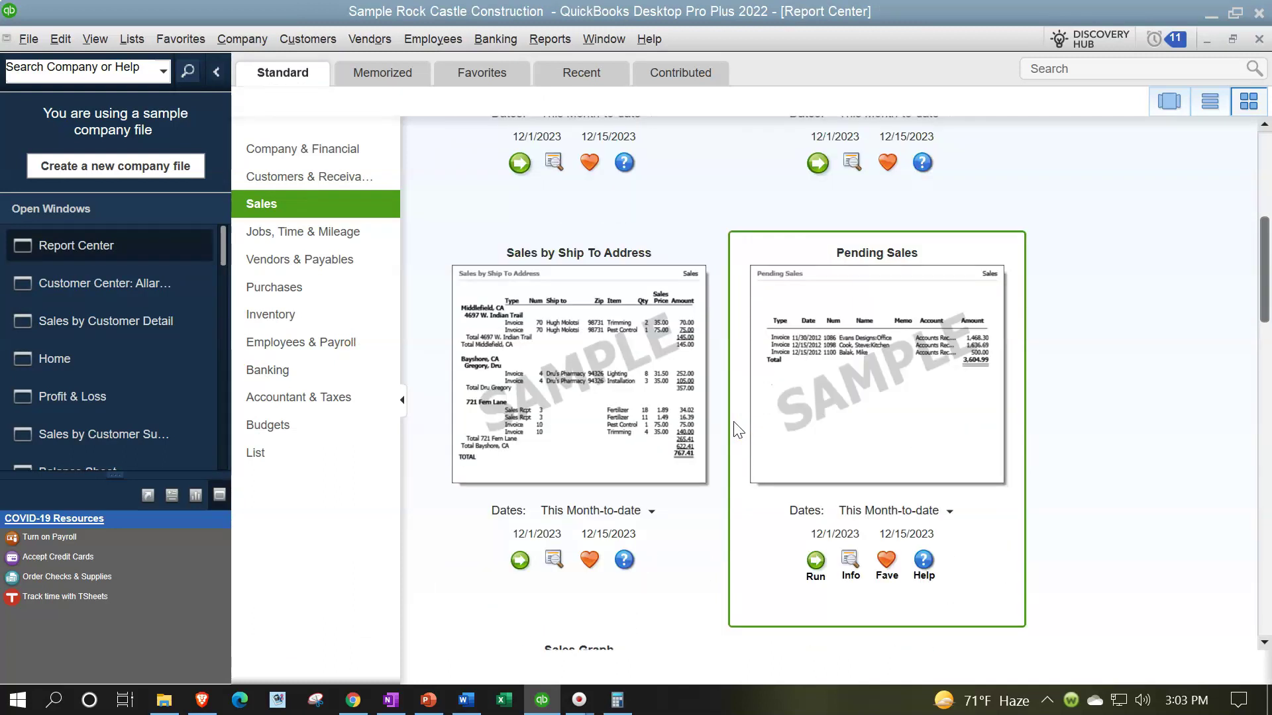
pyautogui.click(518, 561)
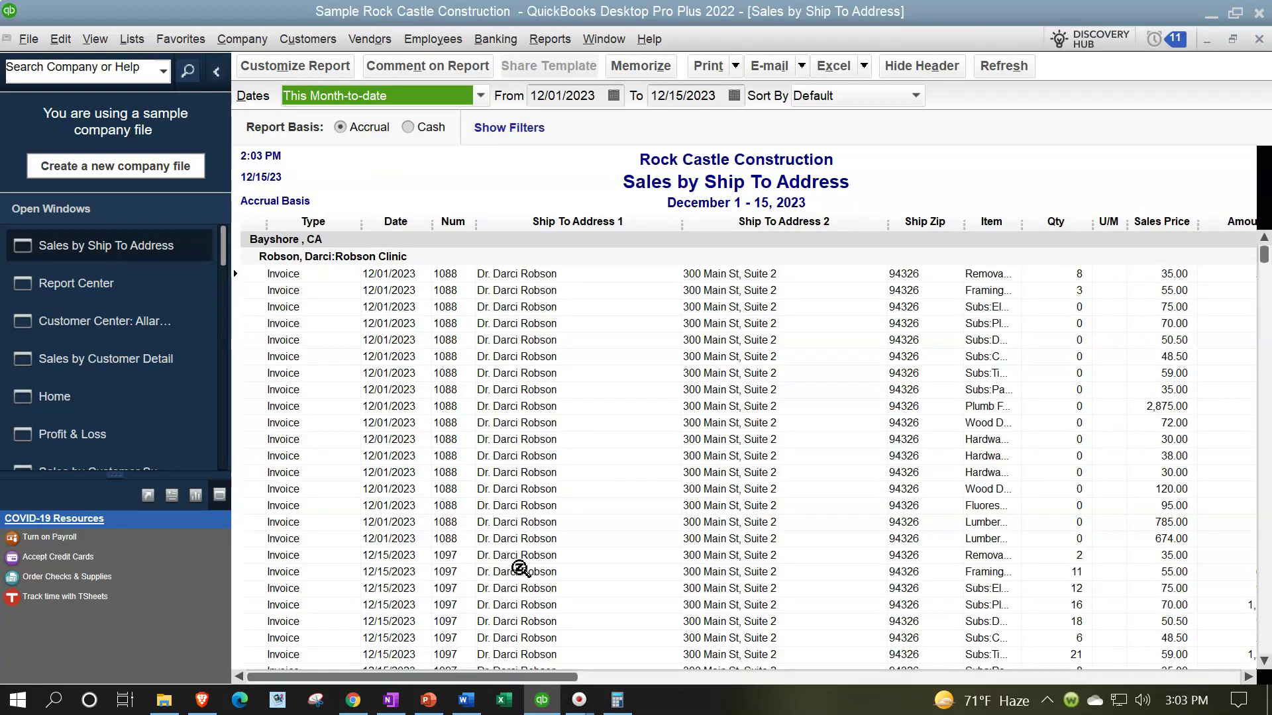
pyautogui.press('Tab')
pyautogui.press('Tab')
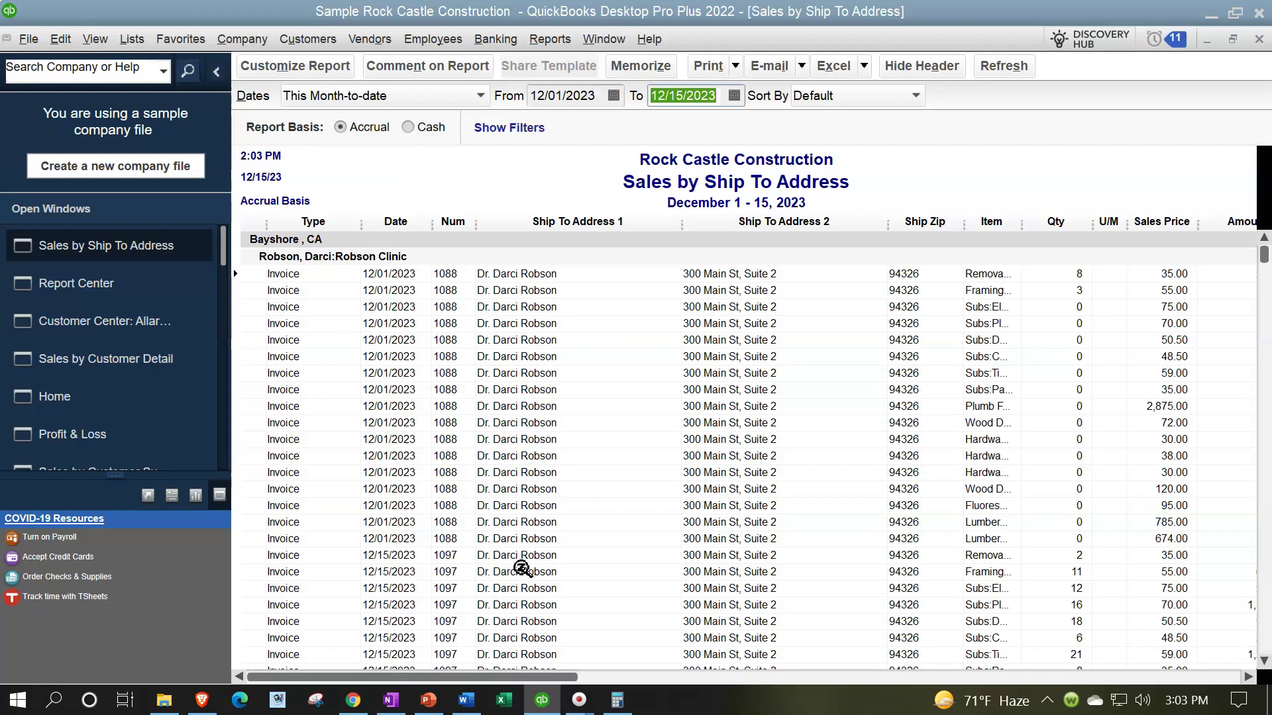
pyautogui.write('1231')
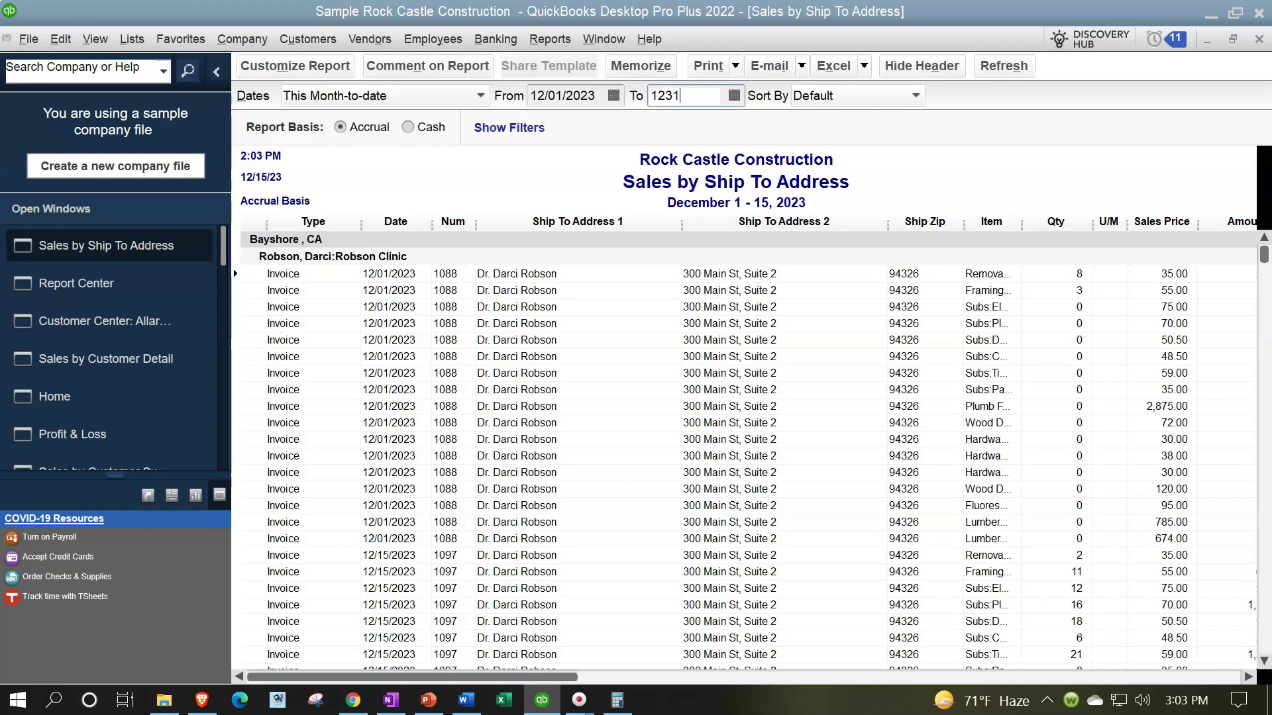
pyautogui.press('Tab')
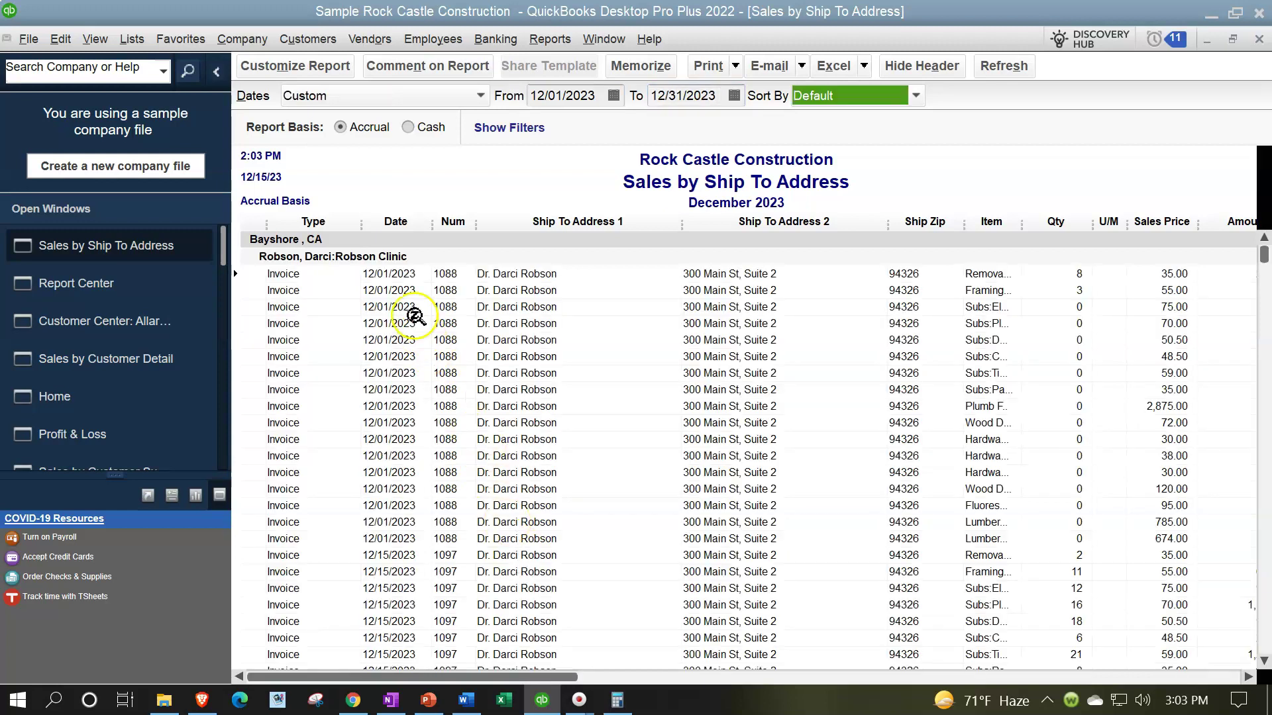
# Review the Sales by Ship To Address transactions grouped by city, from the first city to City(Other)
pyautogui.scroll(-10, 539, 335)
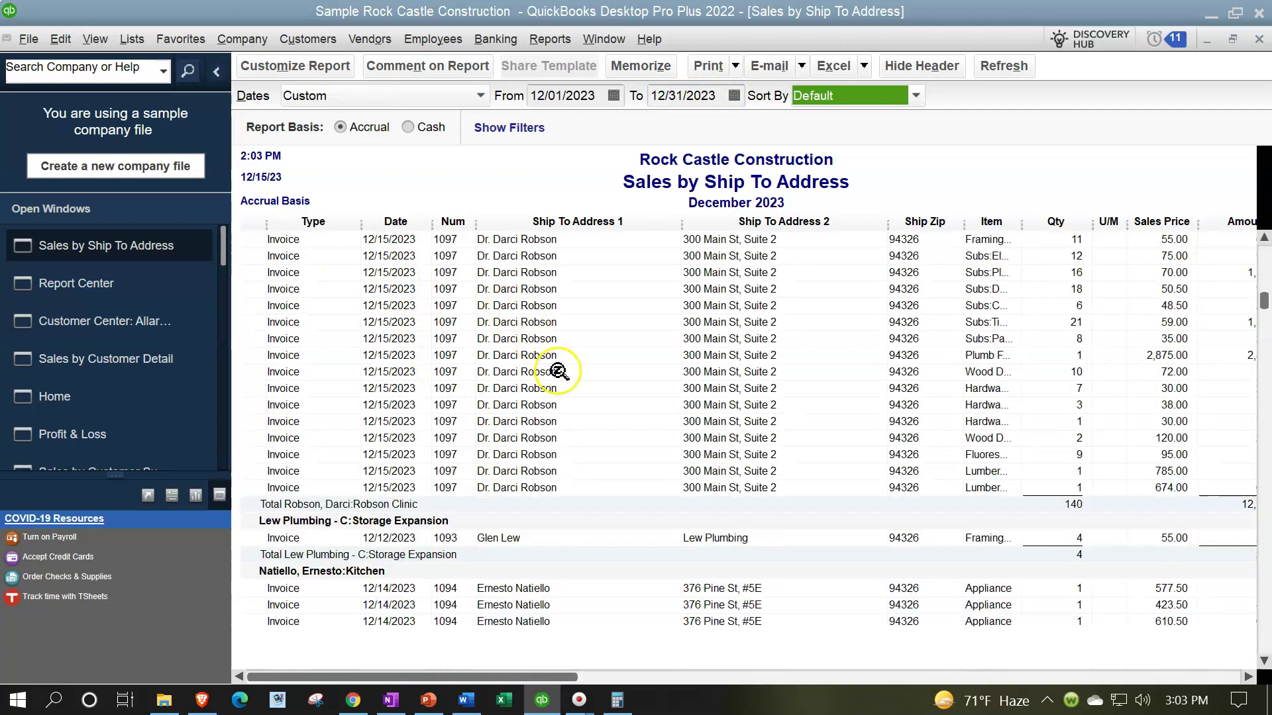
pyautogui.scroll(-7, 621, 484)
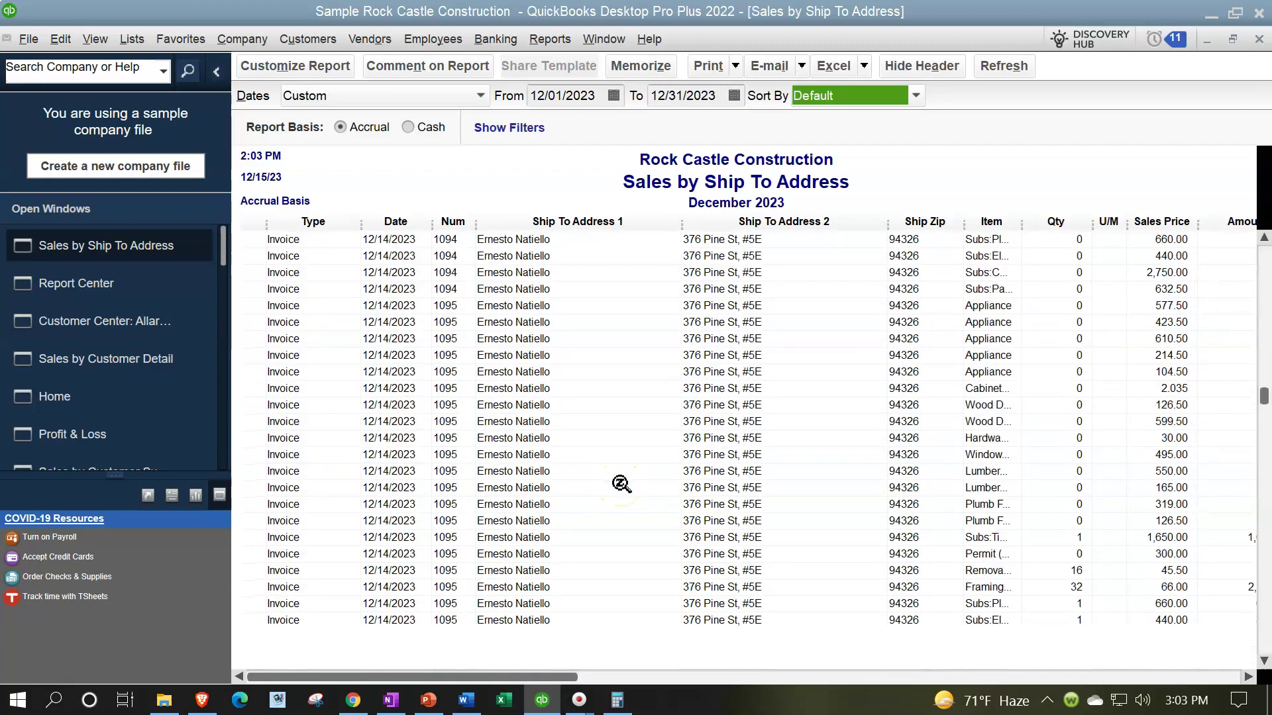
pyautogui.scroll(-15, 621, 484)
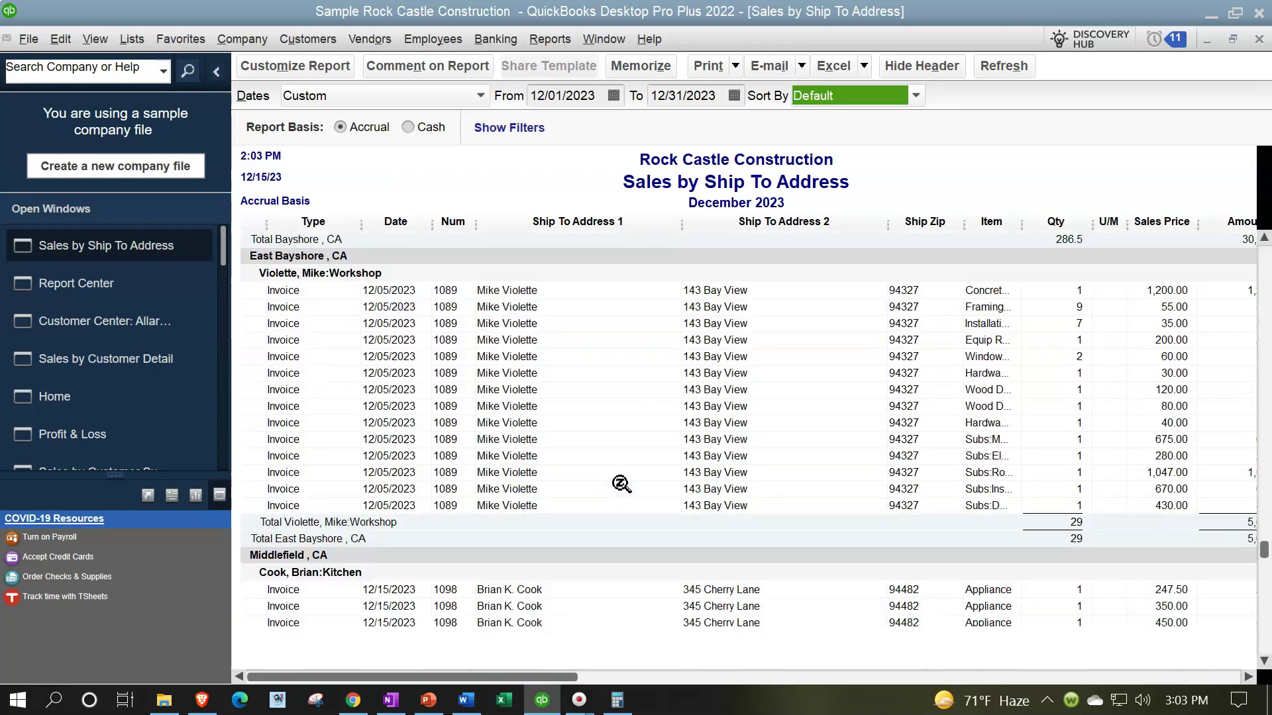
pyautogui.scroll(-2, 621, 484)
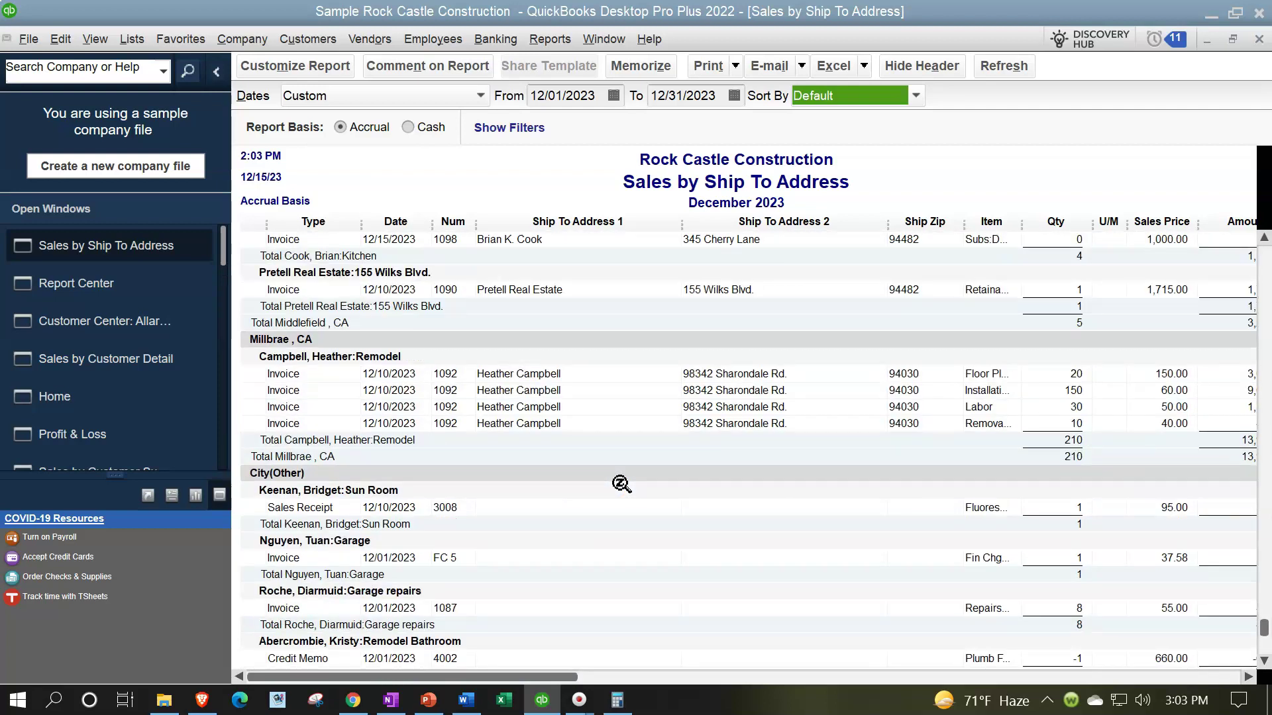
# Review the end of the Sales by Ship To Address report, including the Amount column and grand total
pyautogui.scroll(-3, 620, 484)
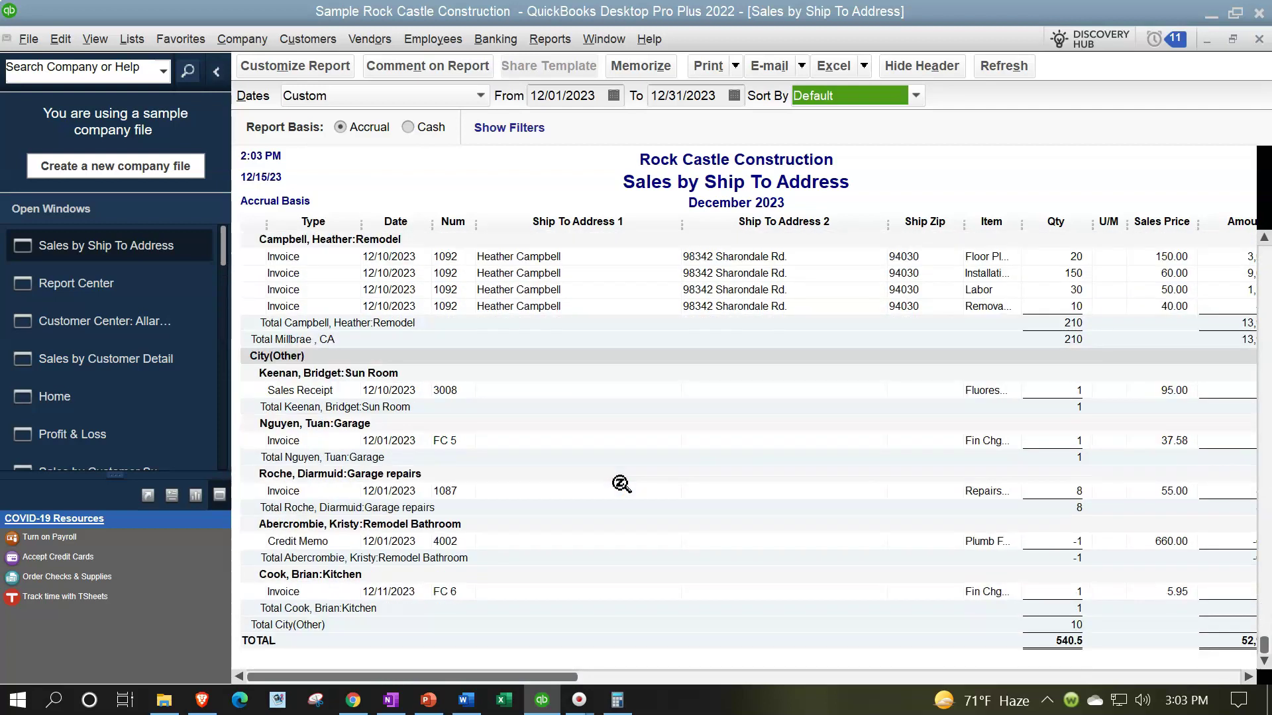
pyautogui.click(573, 499)
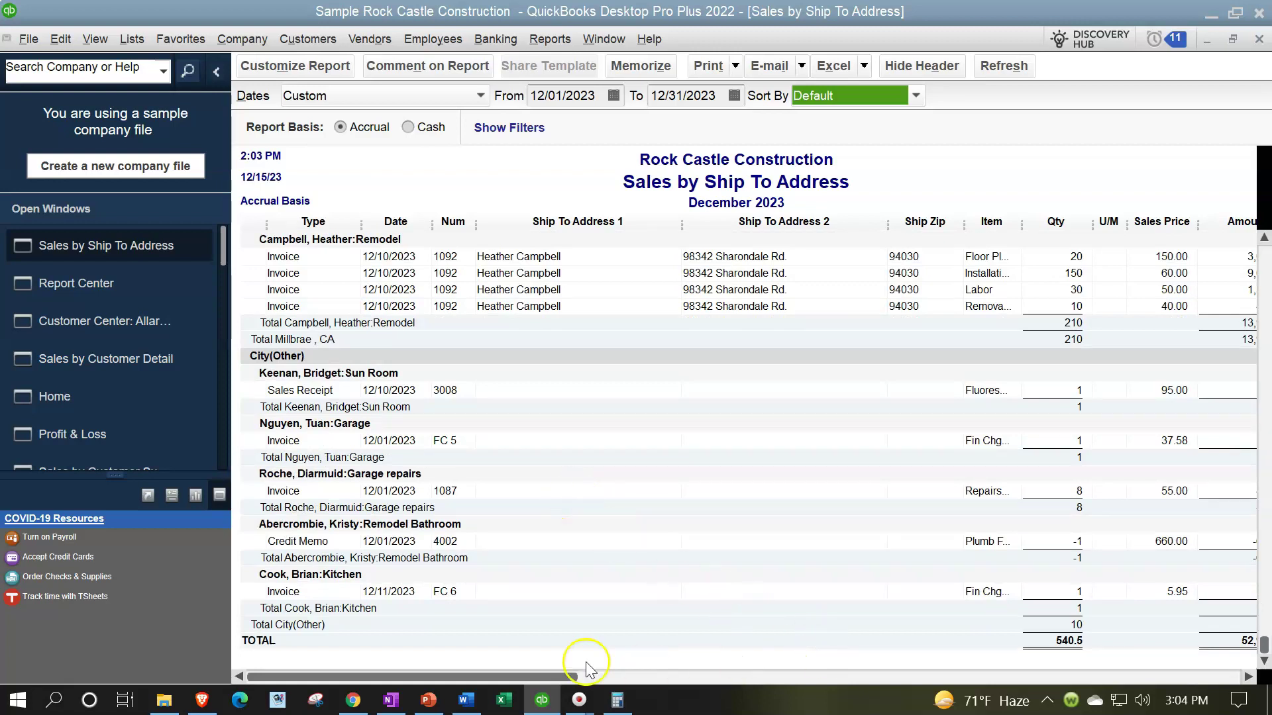
pyautogui.moveTo(573, 676); pyautogui.dragTo(1150, 666)
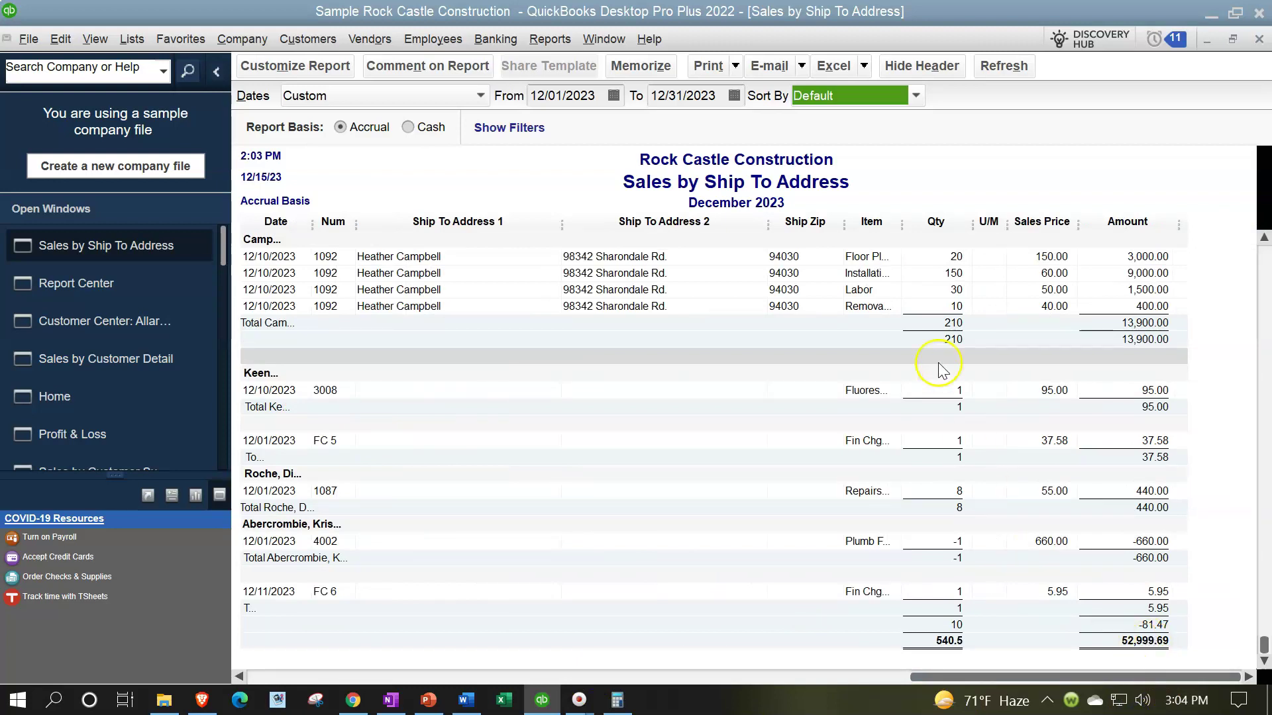
# Close the Sales by Ship To Address report, and view the Pending Sales report from the Report Center before closing it
pyautogui.click(1258, 44)
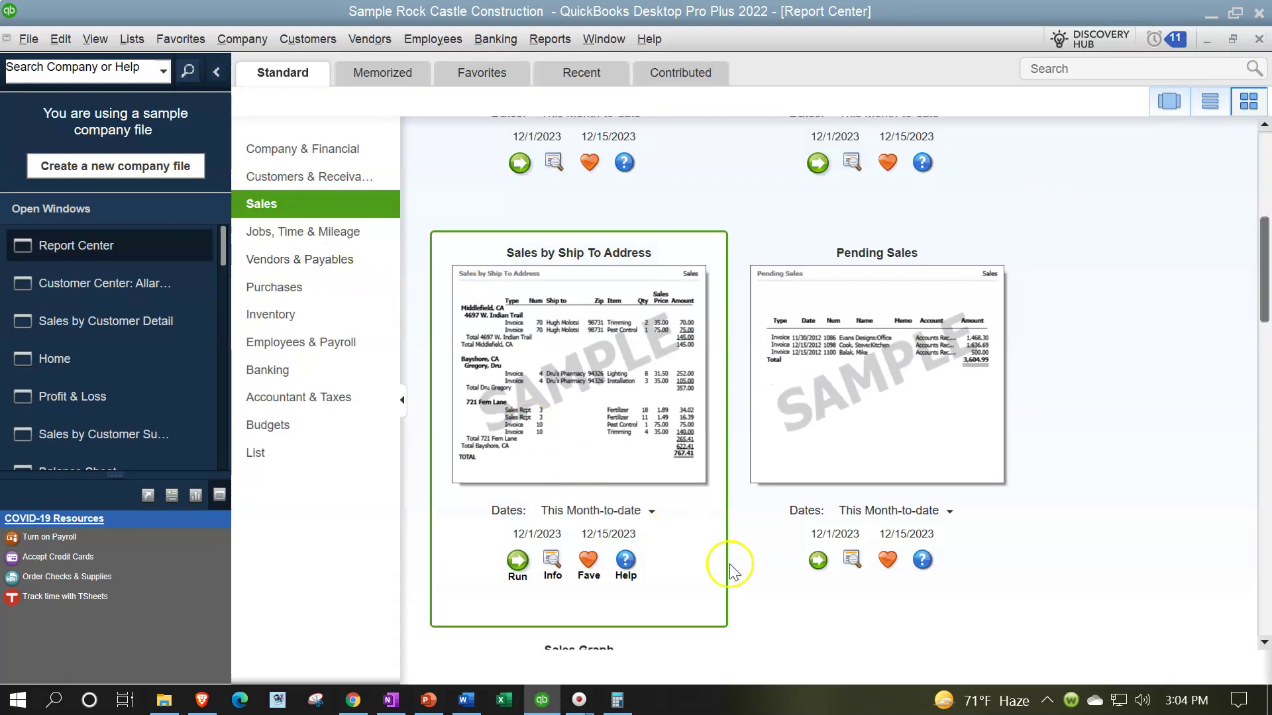
pyautogui.click(817, 561)
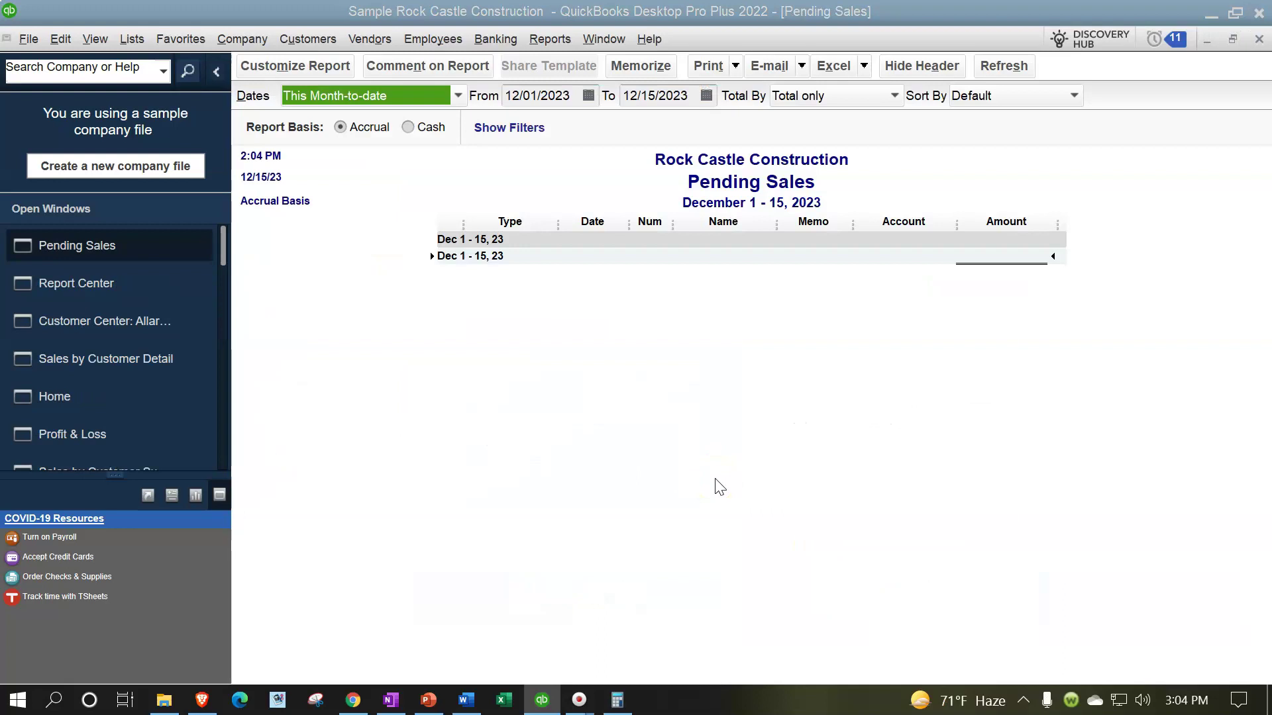
pyautogui.click(1262, 39)
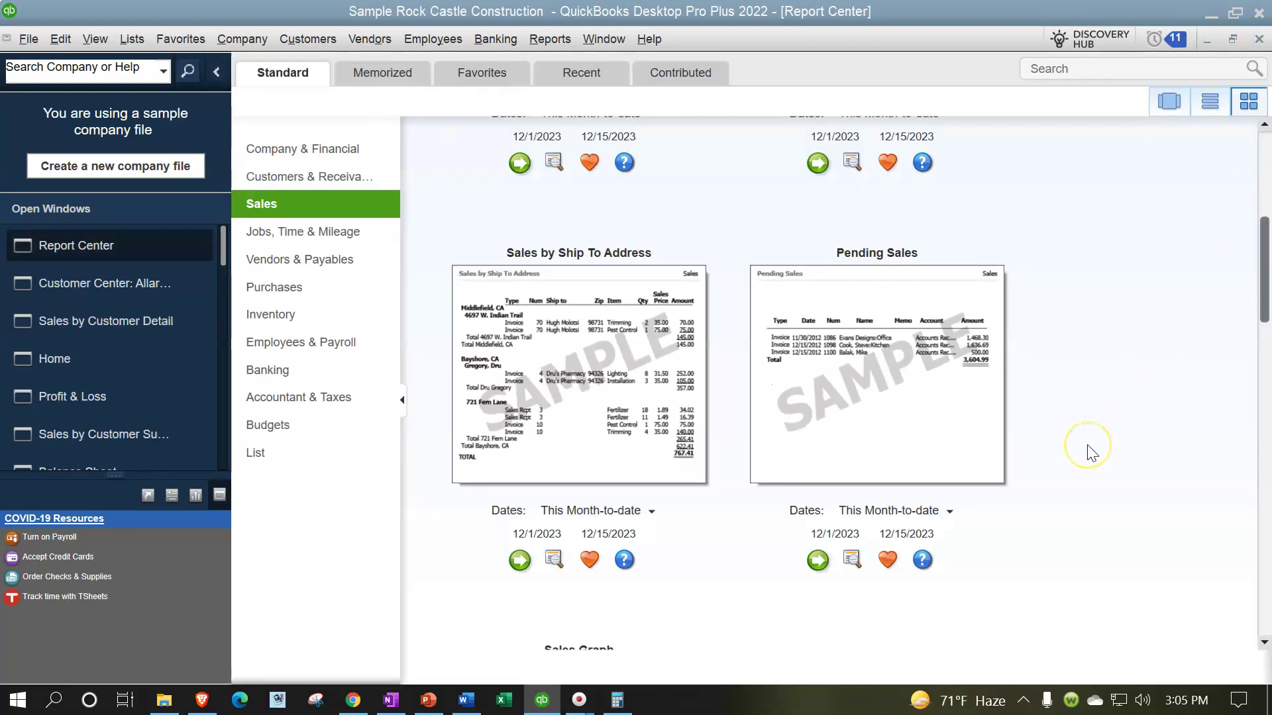
# Run the Sales by Item Summary report from the Report Center with an end date of 12/31/2023
pyautogui.scroll(-6, 1092, 453)
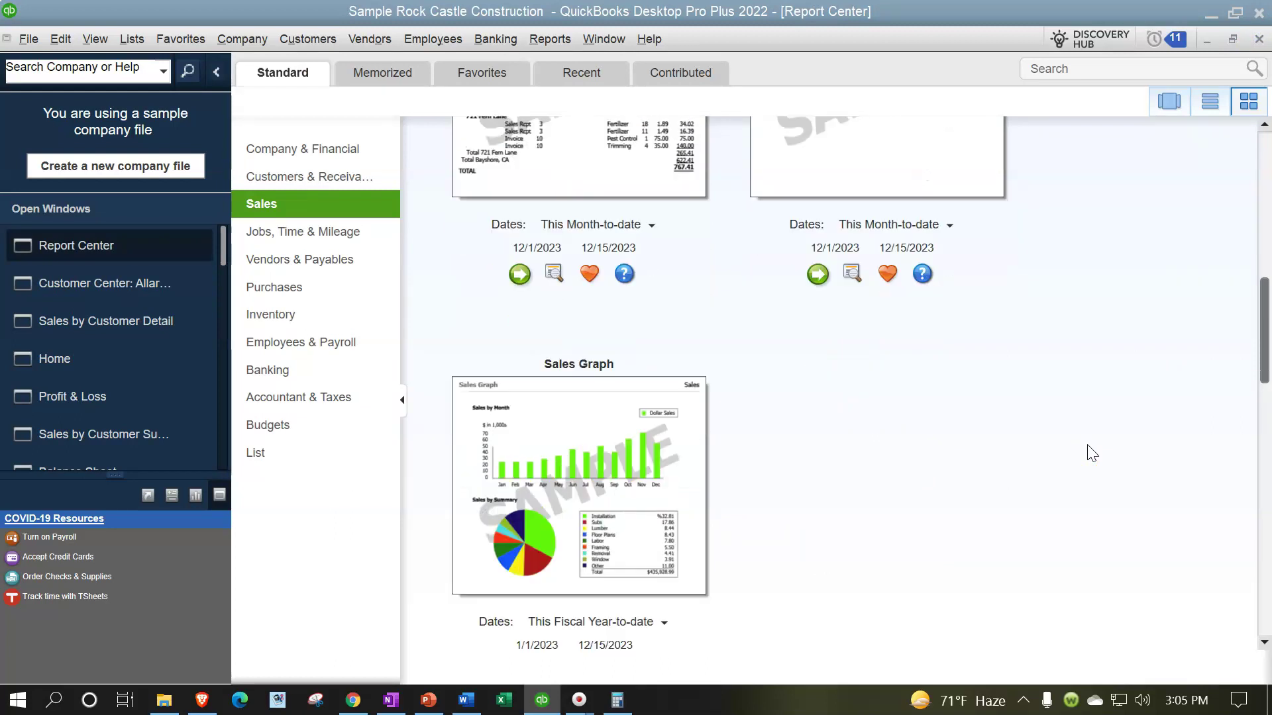
pyautogui.scroll(-7, 1091, 454)
pyautogui.scroll(-4, 1091, 452)
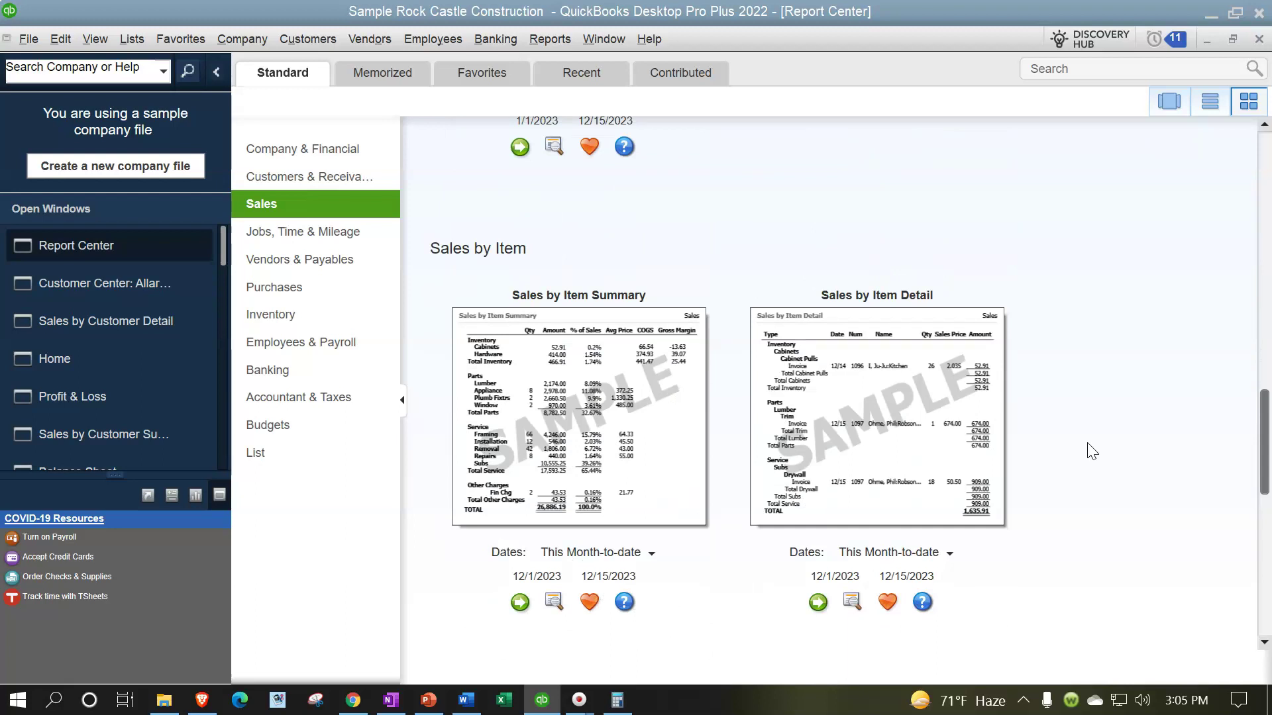
pyautogui.scroll(-1, 1092, 451)
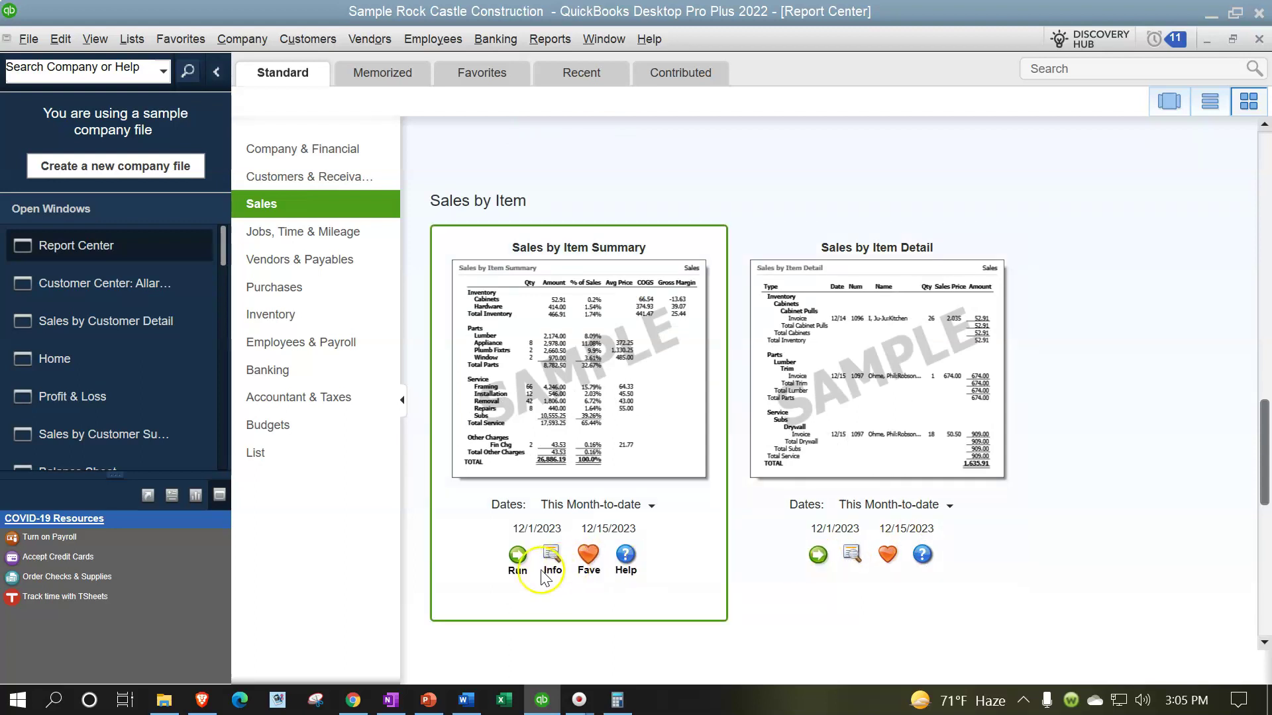
pyautogui.click(515, 556)
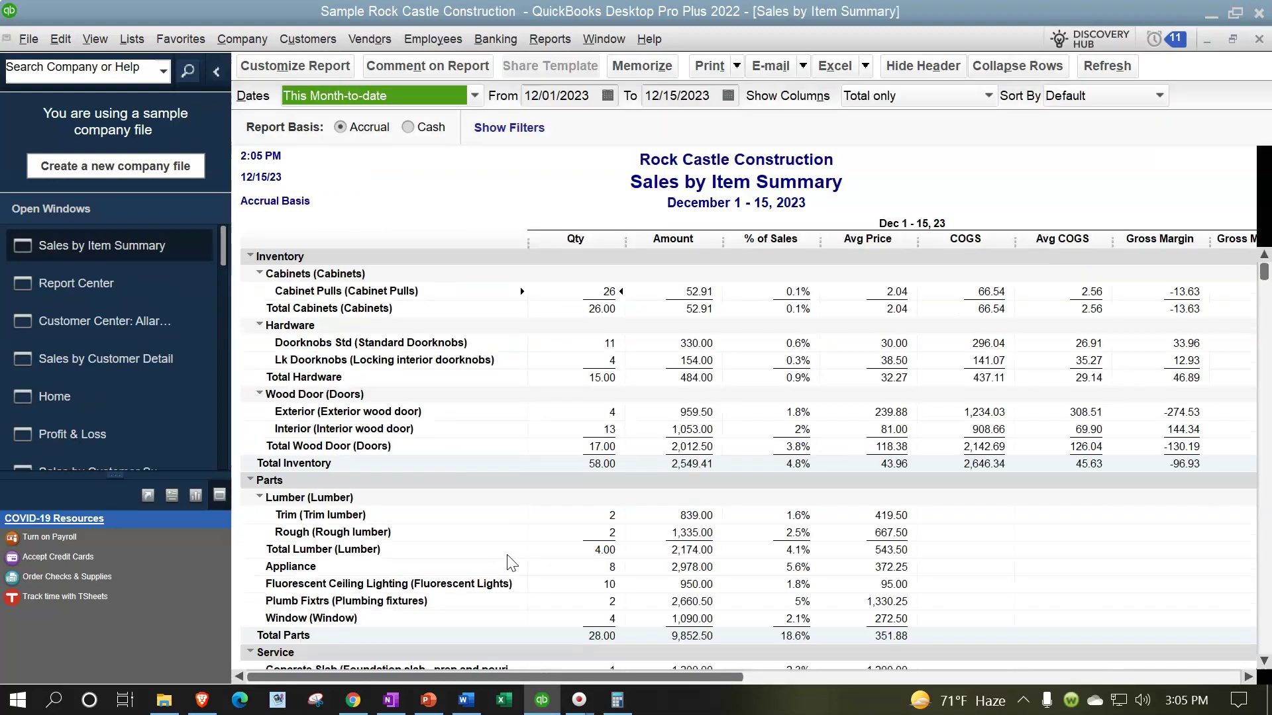
pyautogui.press('Tab')
pyautogui.press('Tab')
pyautogui.write('123')
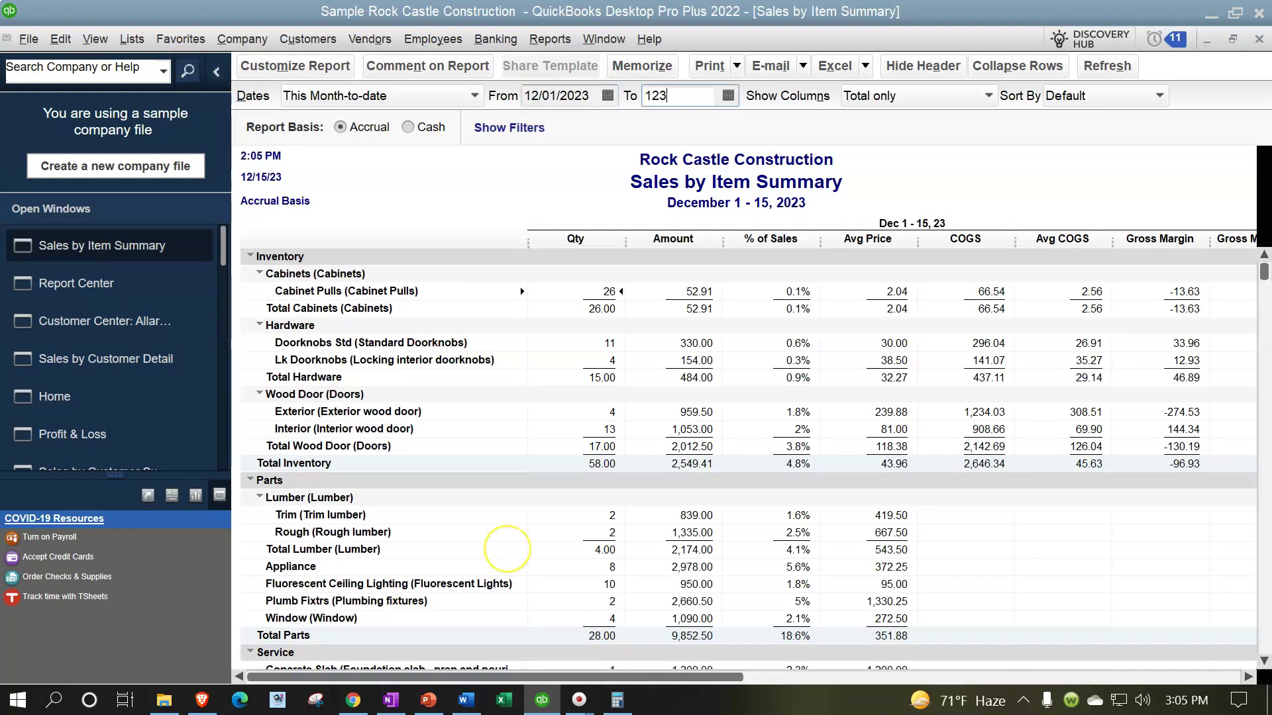
pyautogui.write('123')
pyautogui.press('Tab')
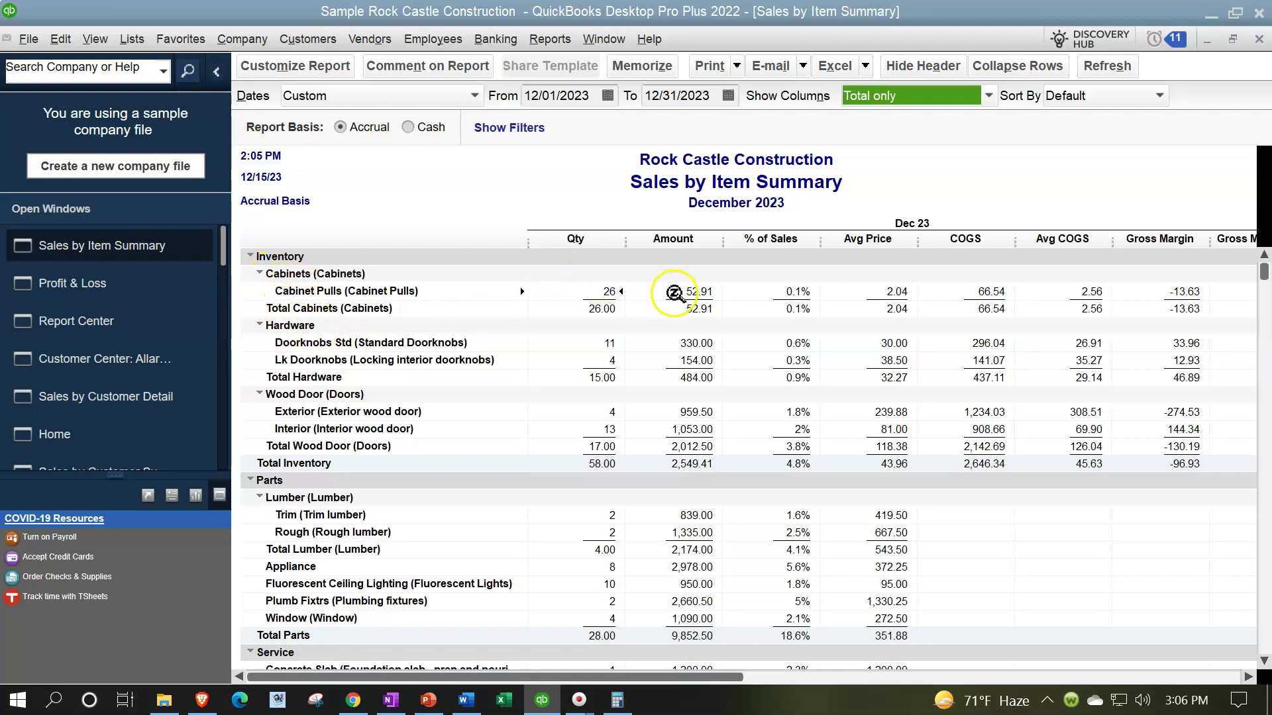
# Review the Sales by Item Summary from Inventory through Parts, Service and Other Charges to the grand total
pyautogui.scroll(-4, 673, 293)
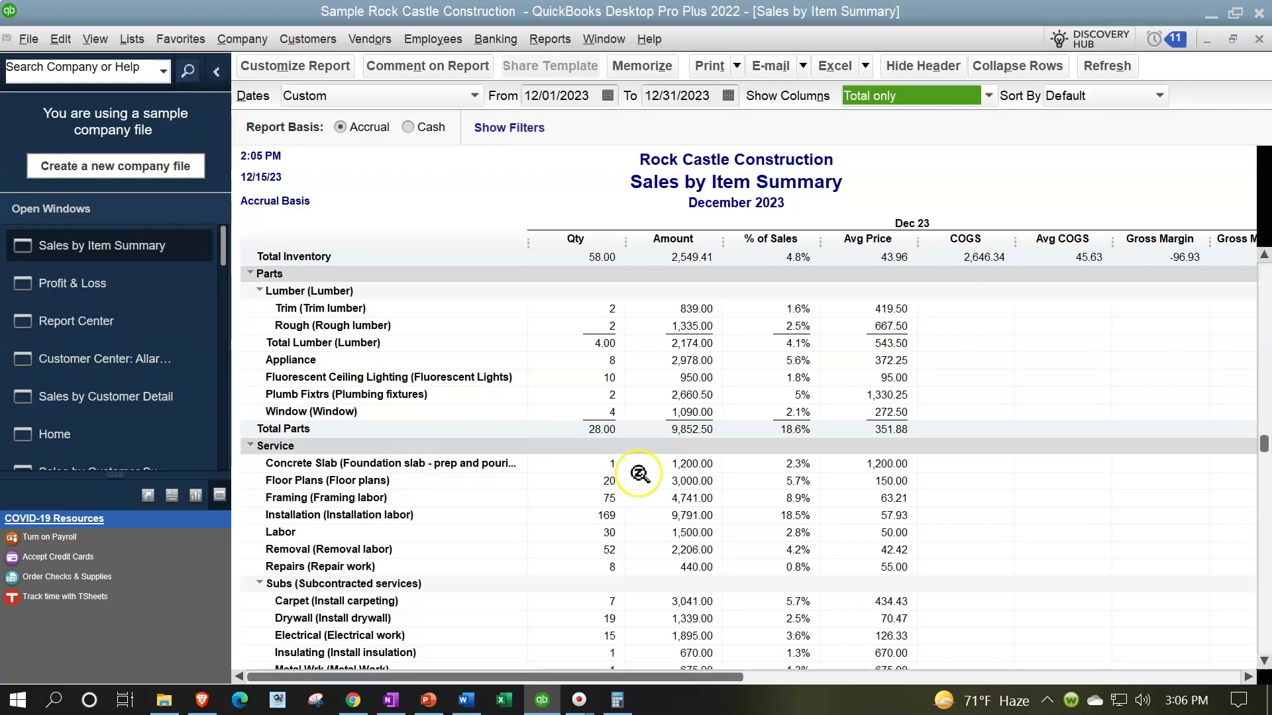
pyautogui.scroll(-5, 639, 474)
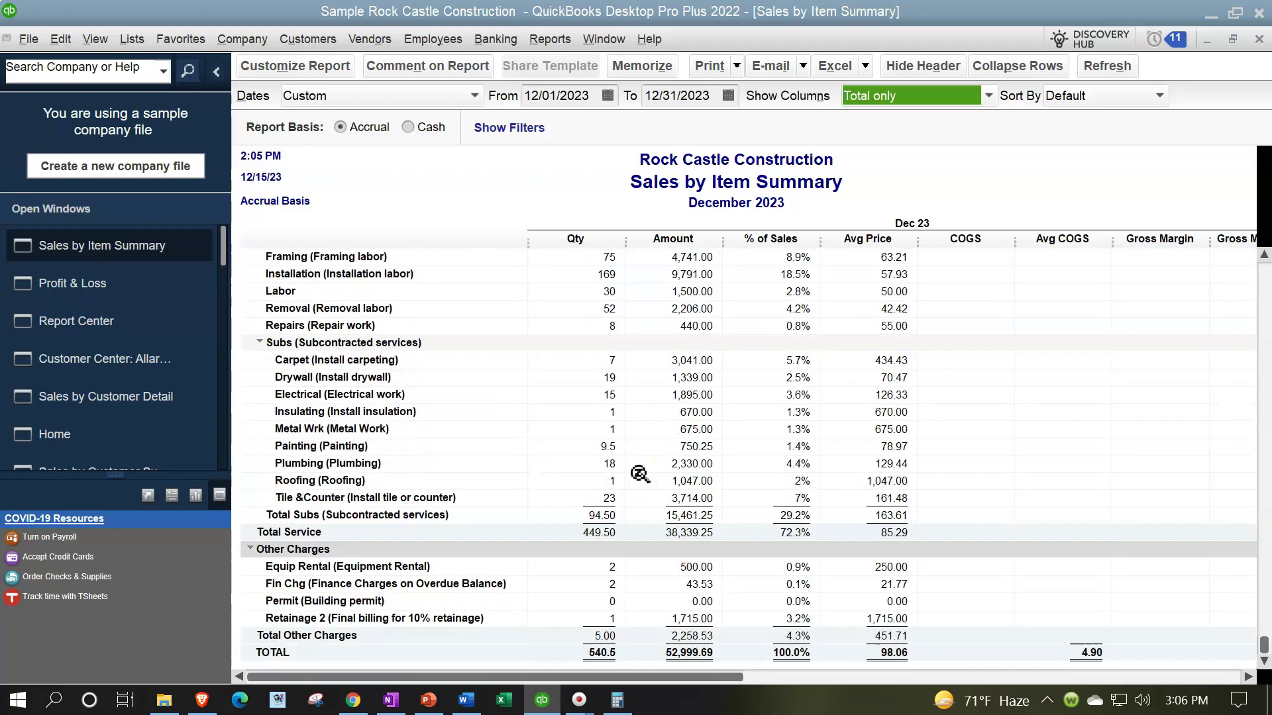
pyautogui.click(682, 653)
pyautogui.scroll(10, 726, 657)
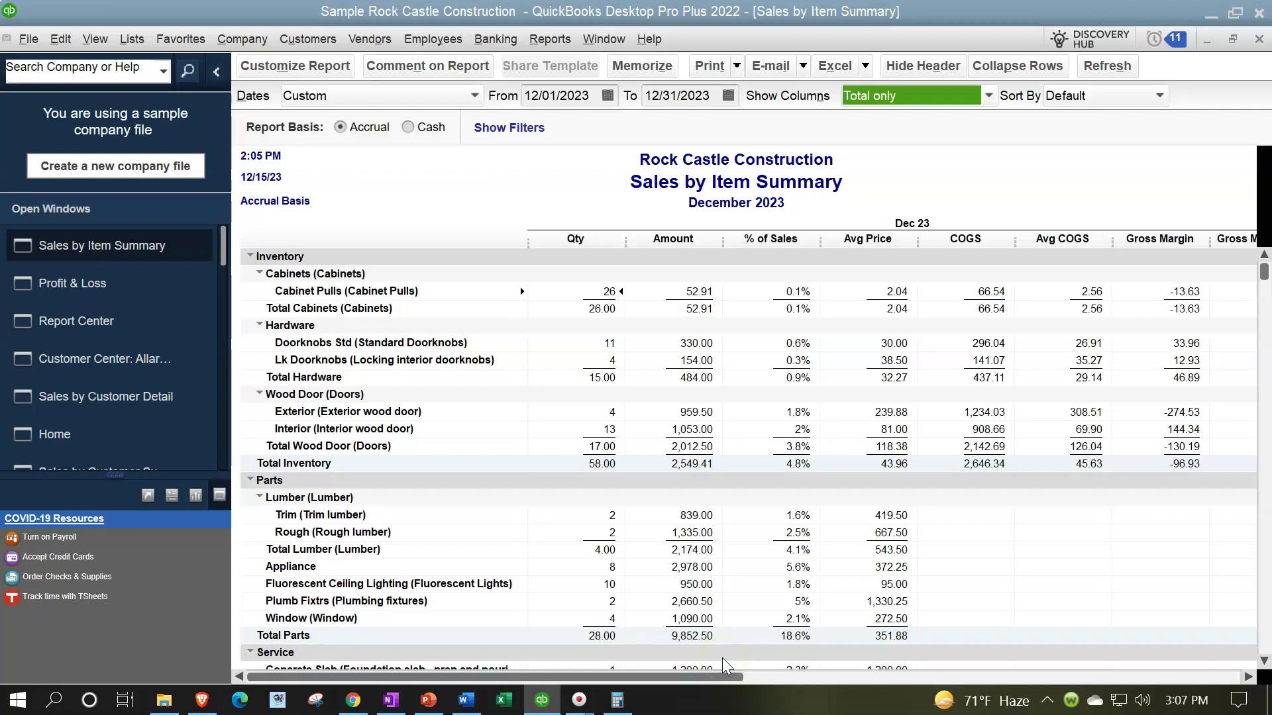
# Run the Sales by Item Detail report from the Report Center with an end date of 12/31/2023
pyautogui.click(78, 335)
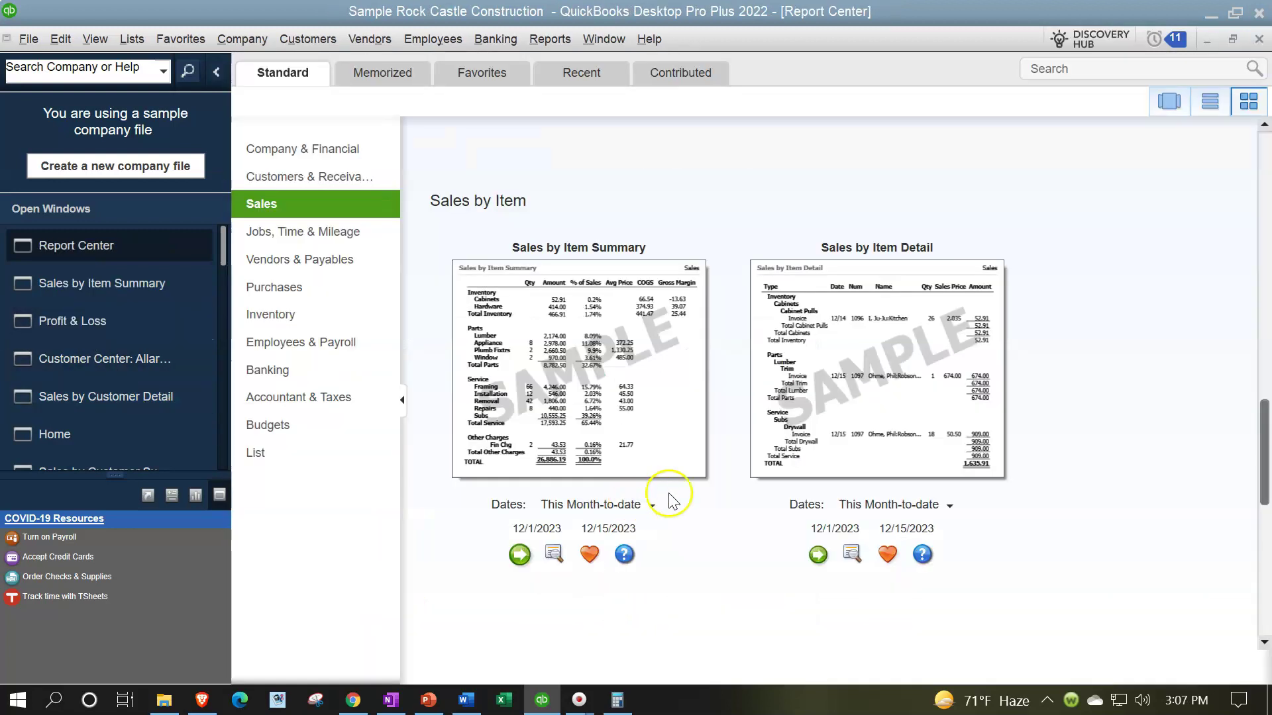
pyautogui.click(817, 556)
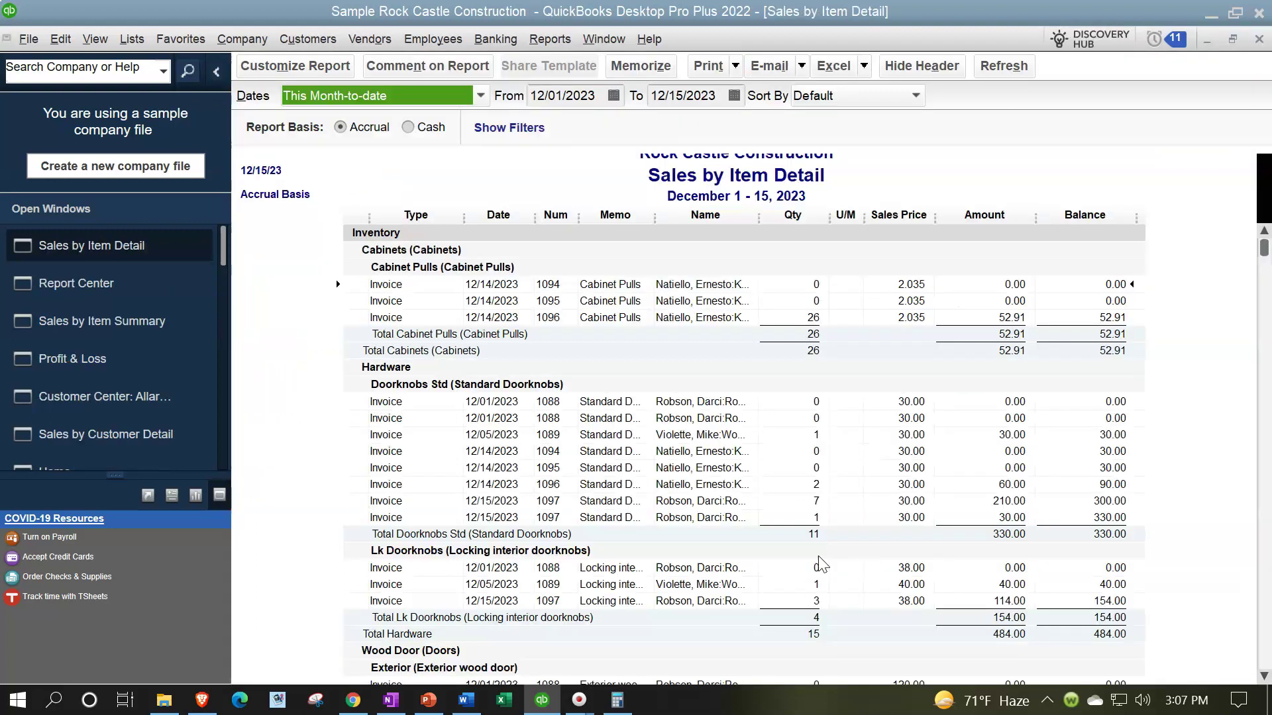
pyautogui.press('Tab')
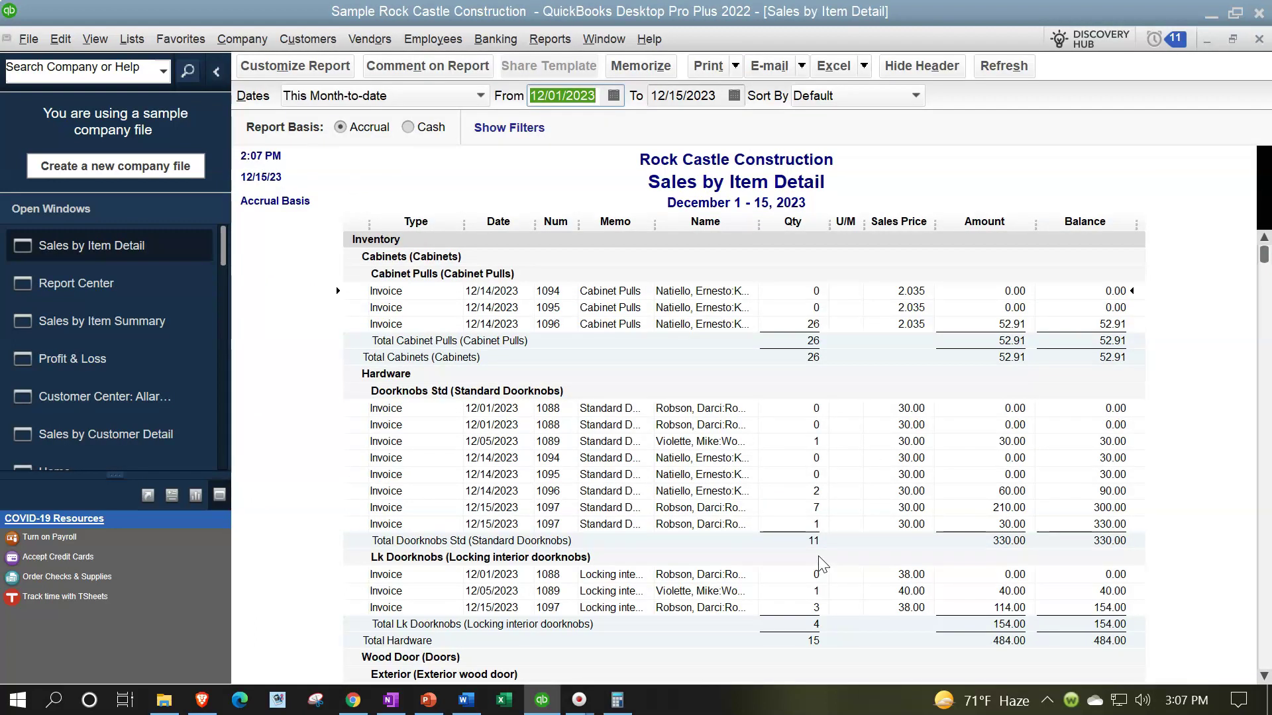
pyautogui.press('Tab')
pyautogui.write('1')
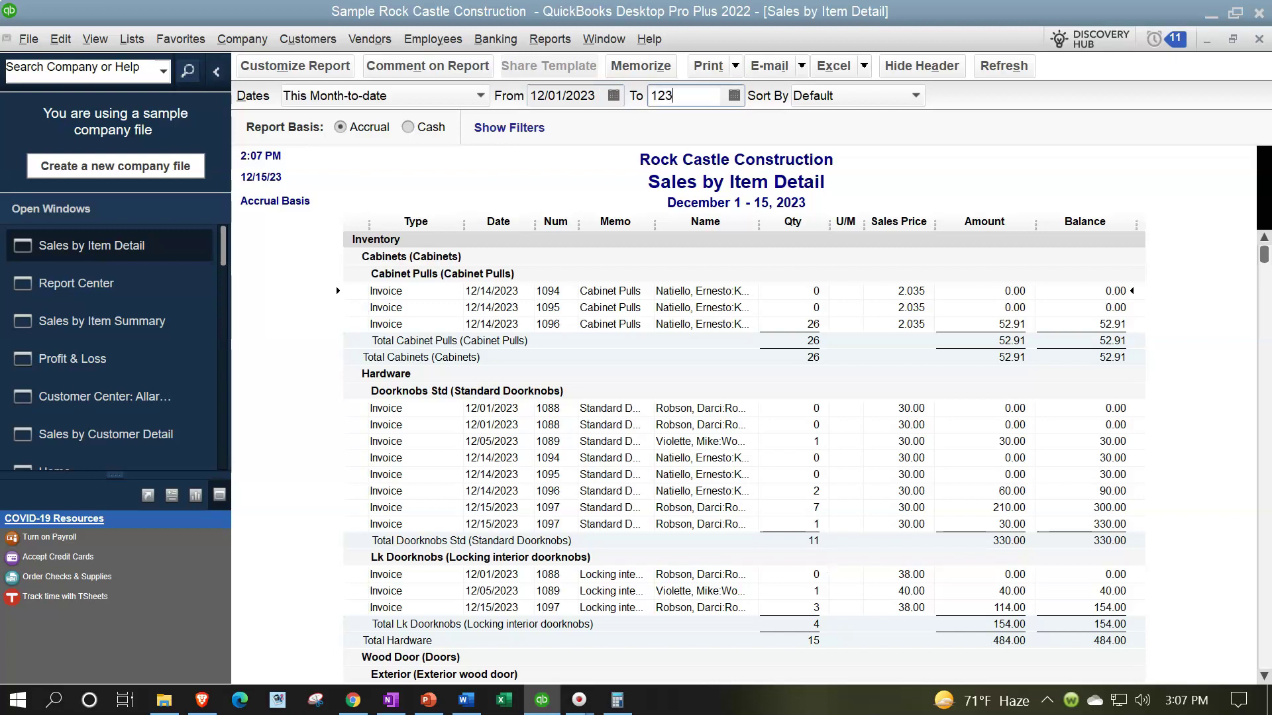
pyautogui.write('2/31/2023')
pyautogui.press('Tab')
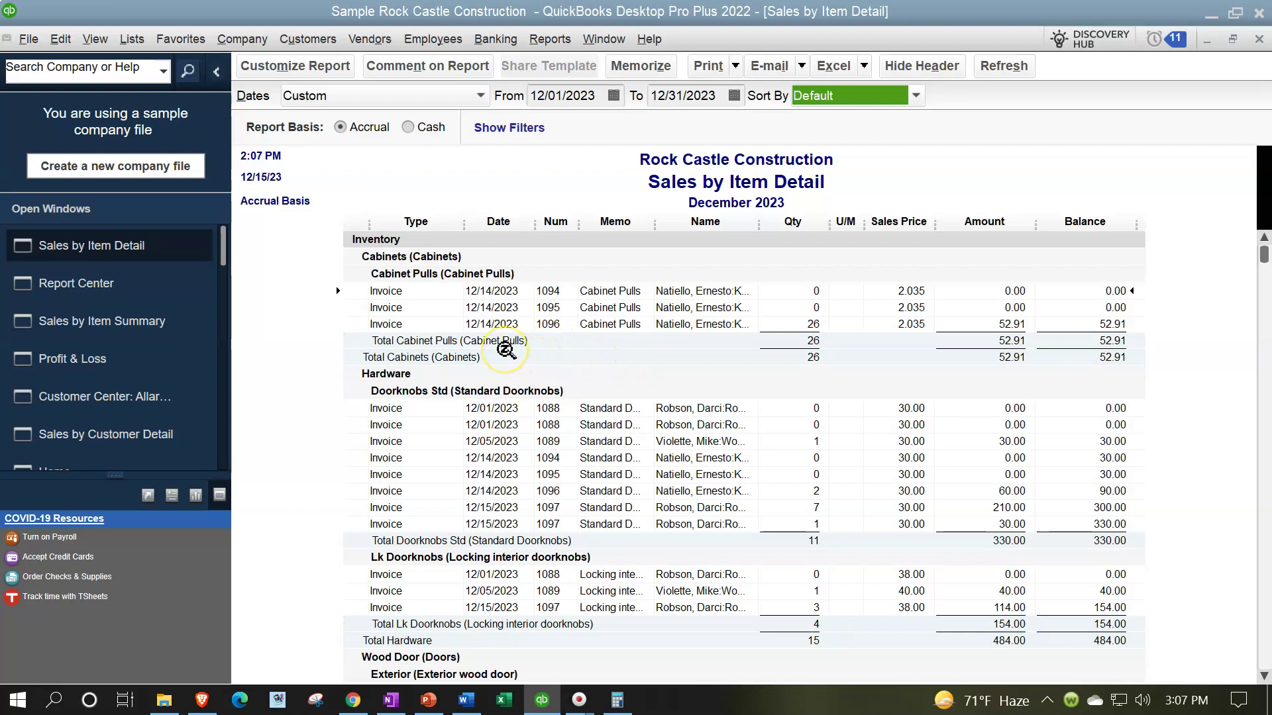
# Review the Sales by Item Detail transactions for each item, down to Other Charges and the grand total
pyautogui.click(544, 441)
pyautogui.scroll(-3, 545, 442)
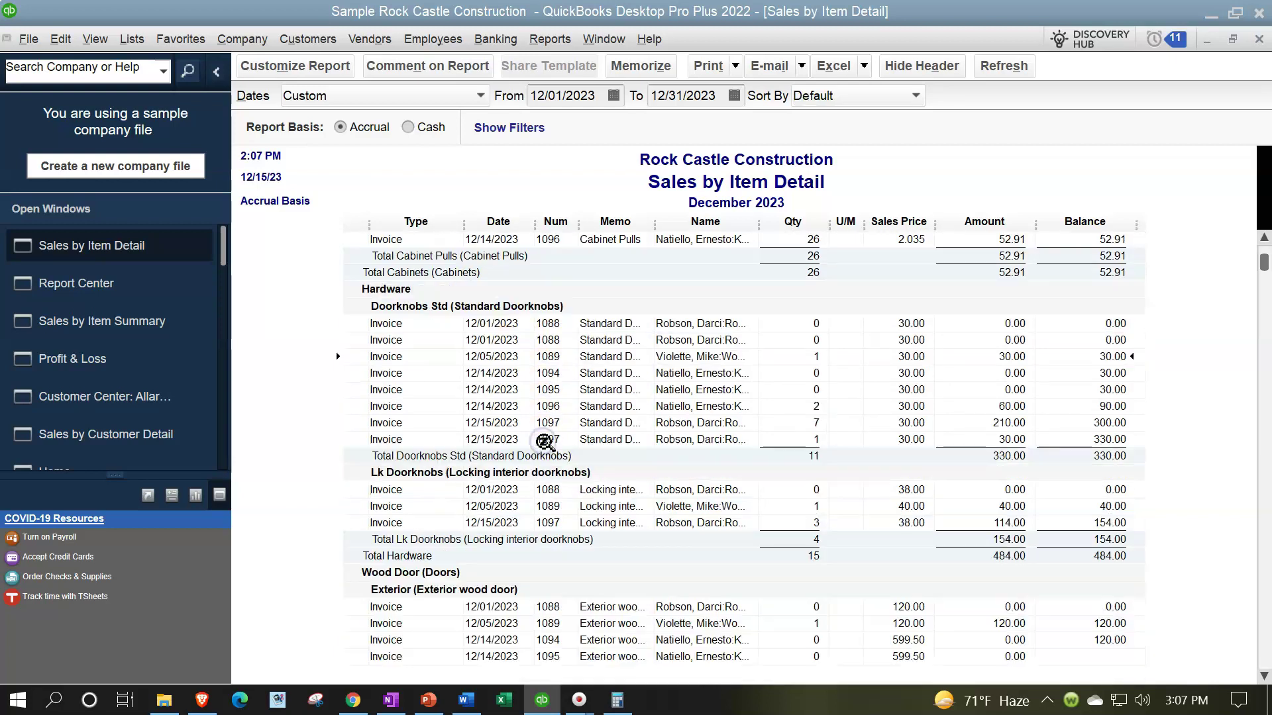
pyautogui.scroll(-2, 550, 443)
pyautogui.click(582, 477)
pyautogui.scroll(-2, 582, 477)
pyautogui.scroll(-15, 581, 477)
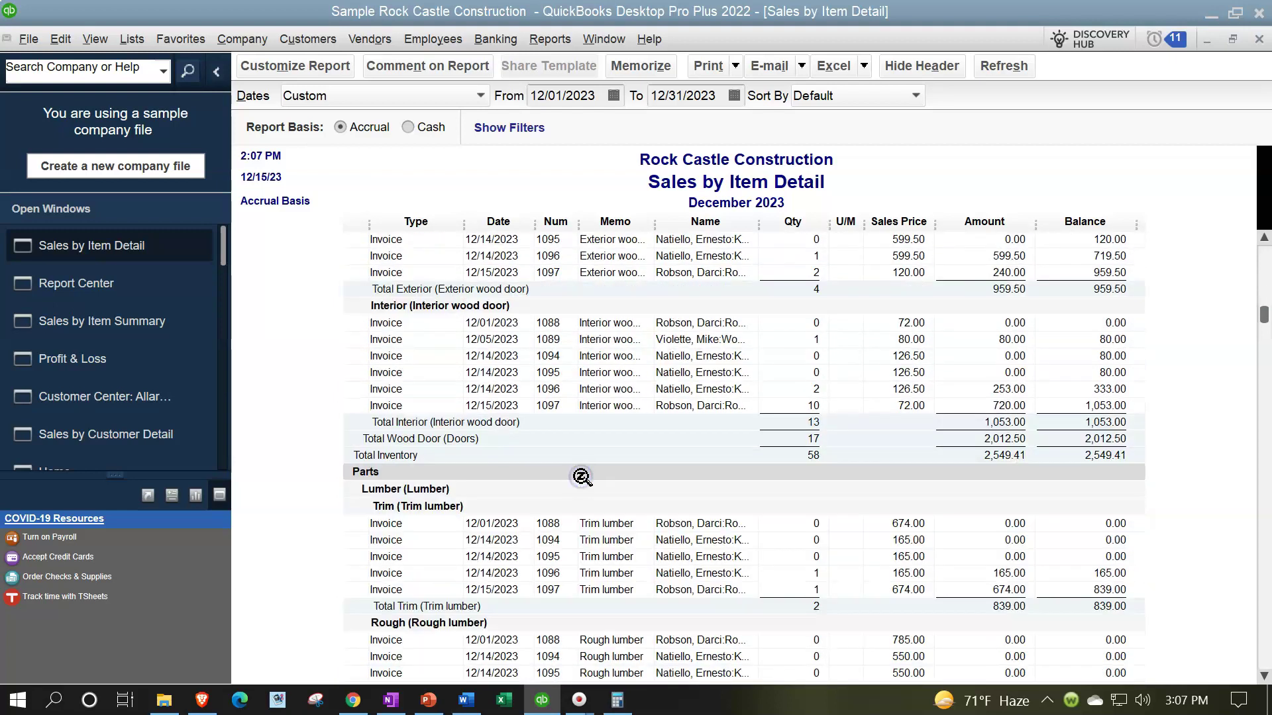
pyautogui.scroll(-7, 582, 477)
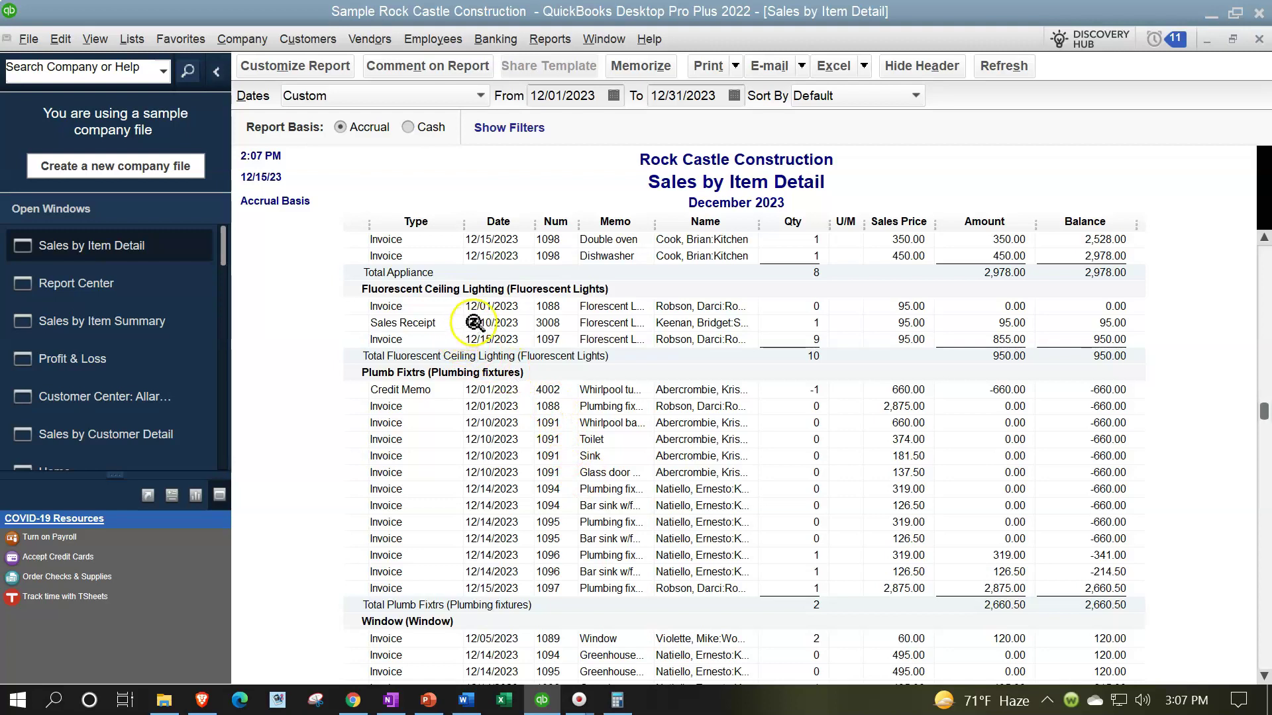
pyautogui.scroll(-2, 560, 517)
pyautogui.scroll(-16, 560, 517)
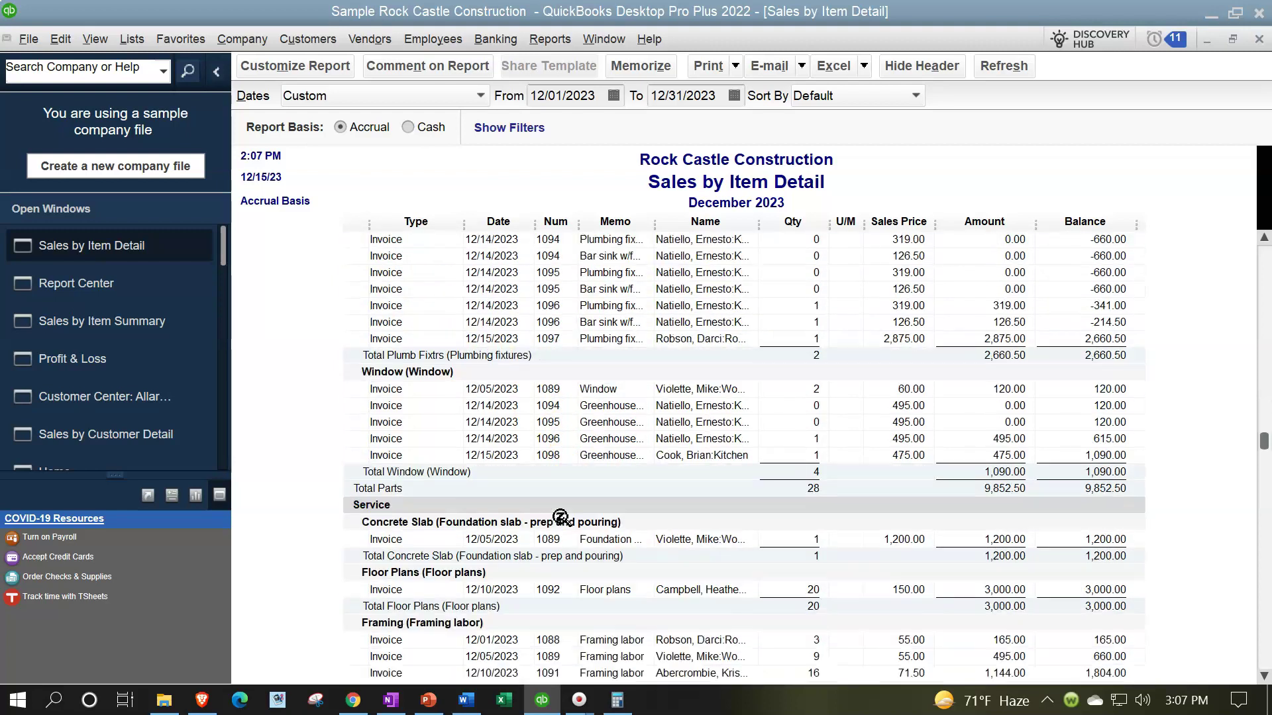
pyautogui.scroll(-20, 566, 532)
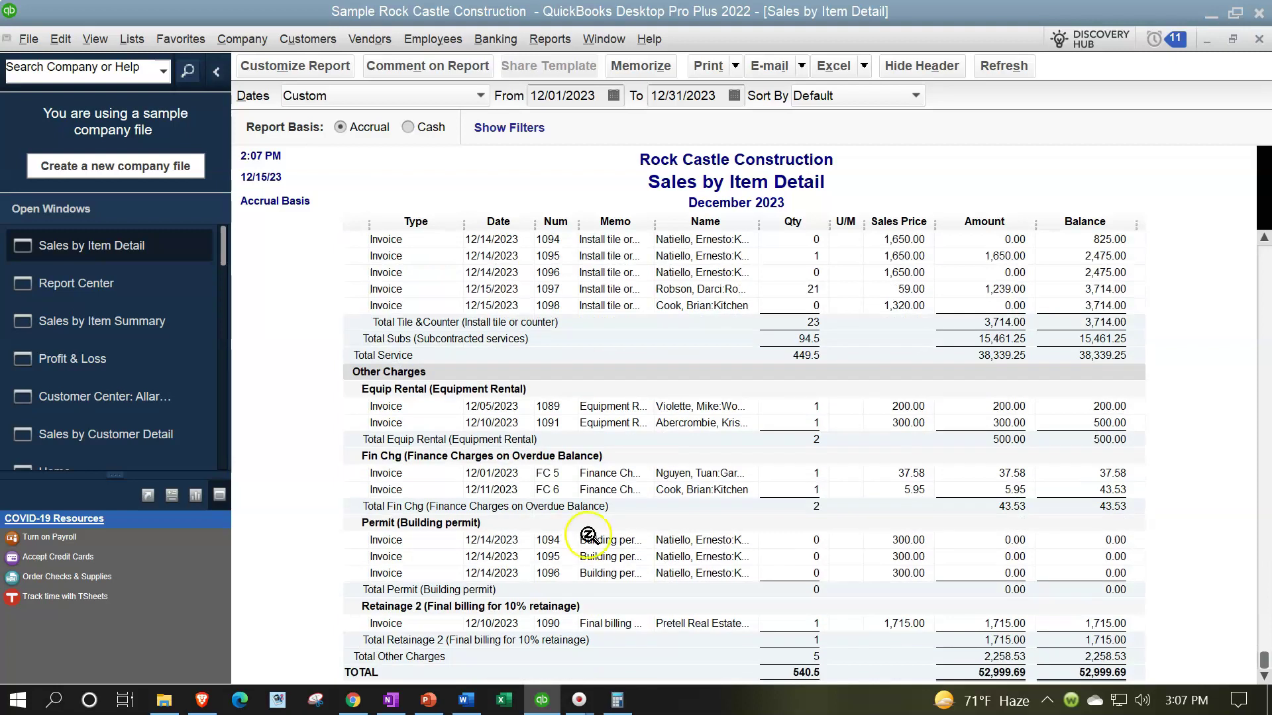
# Run the Sales by Rep Summary report from the Report Center with an end date of 12/31/2023
pyautogui.click(100, 283)
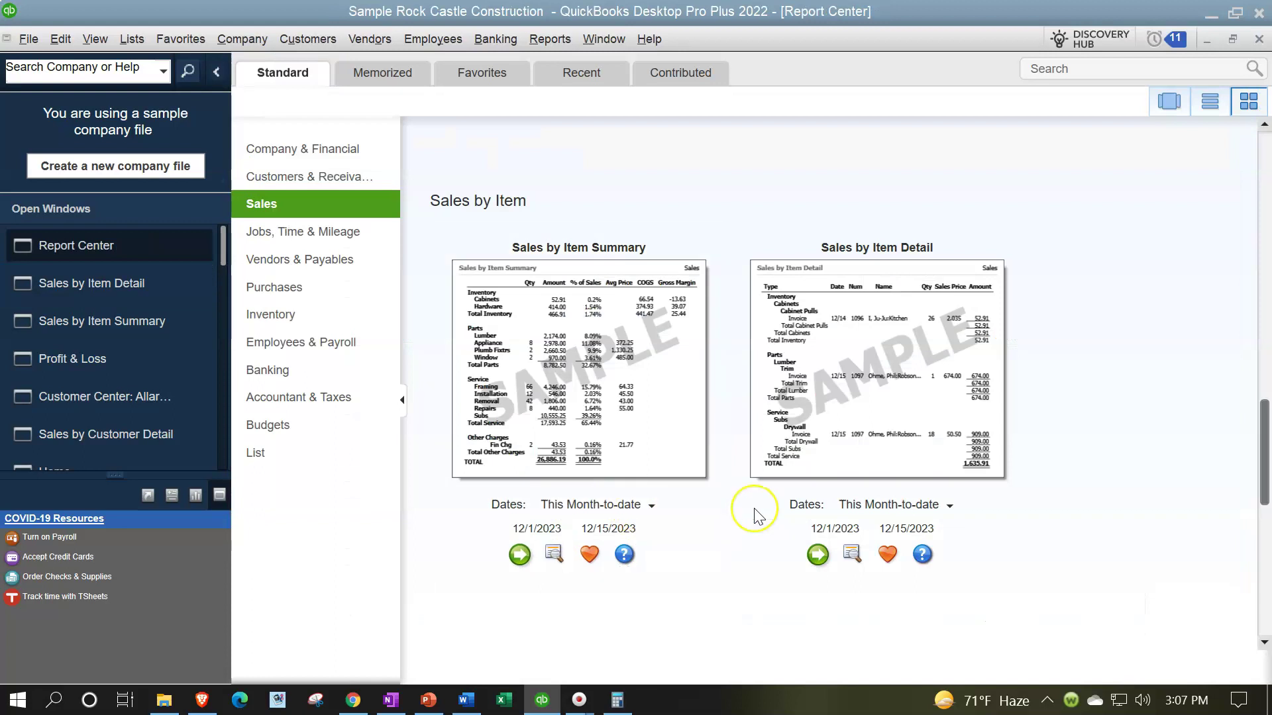
pyautogui.scroll(-5, 754, 510)
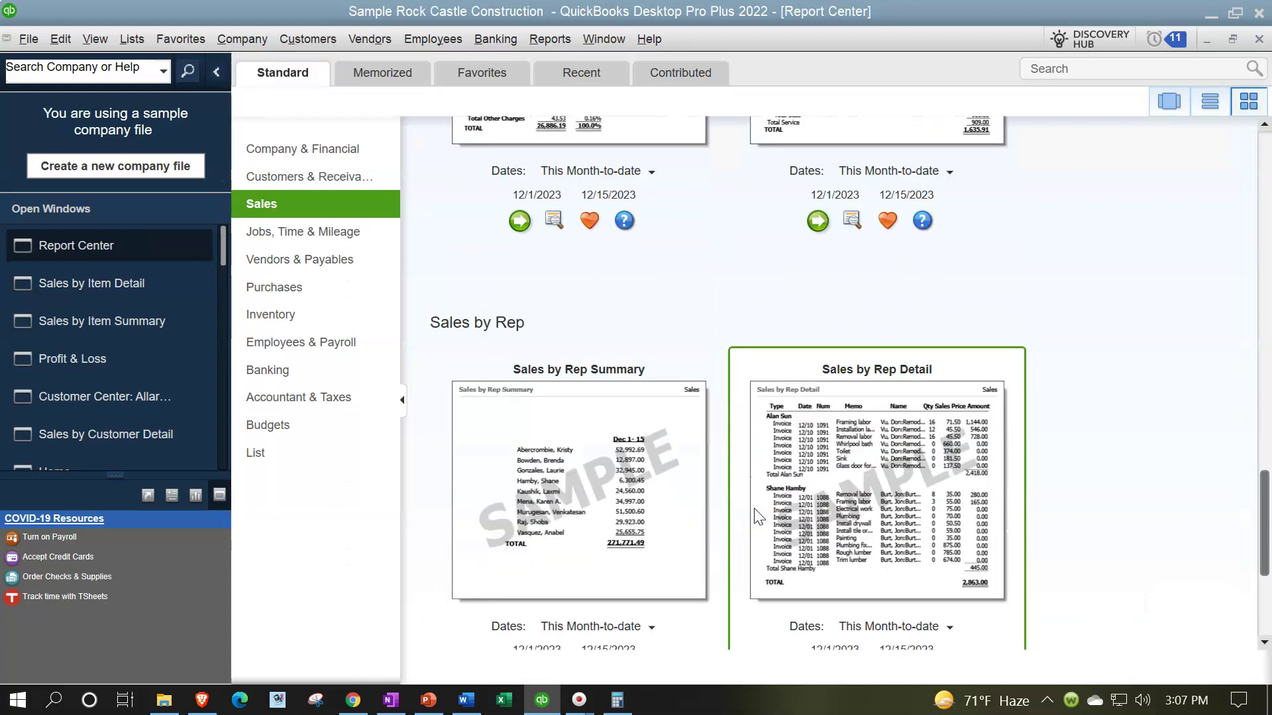
pyautogui.scroll(-3, 759, 516)
pyautogui.click(760, 523)
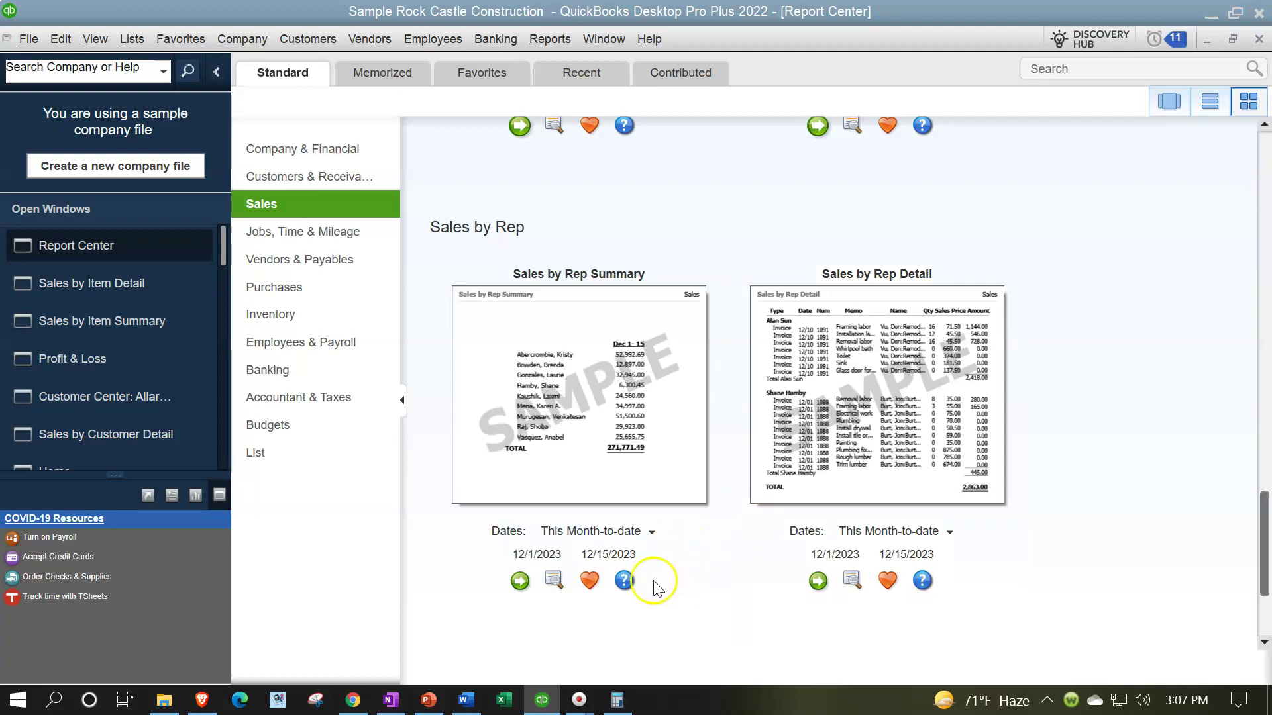
pyautogui.click(529, 587)
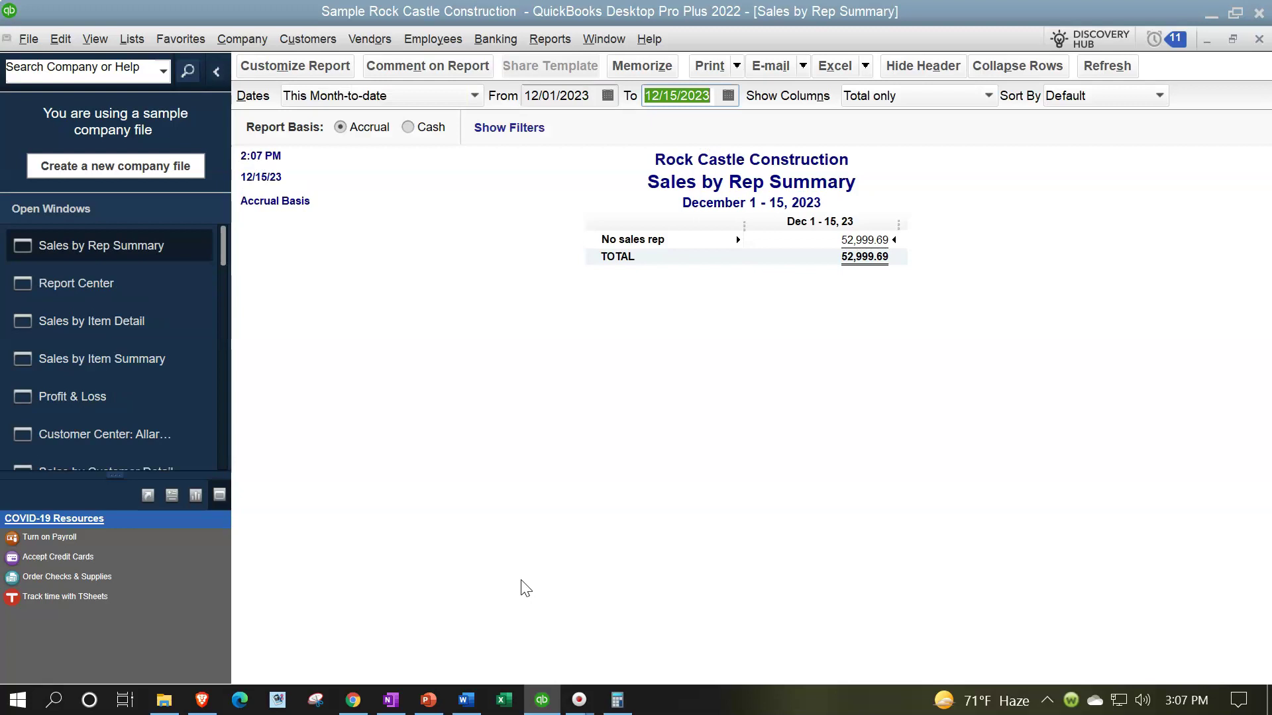
pyautogui.write('12/31/2023')
pyautogui.press('Tab')
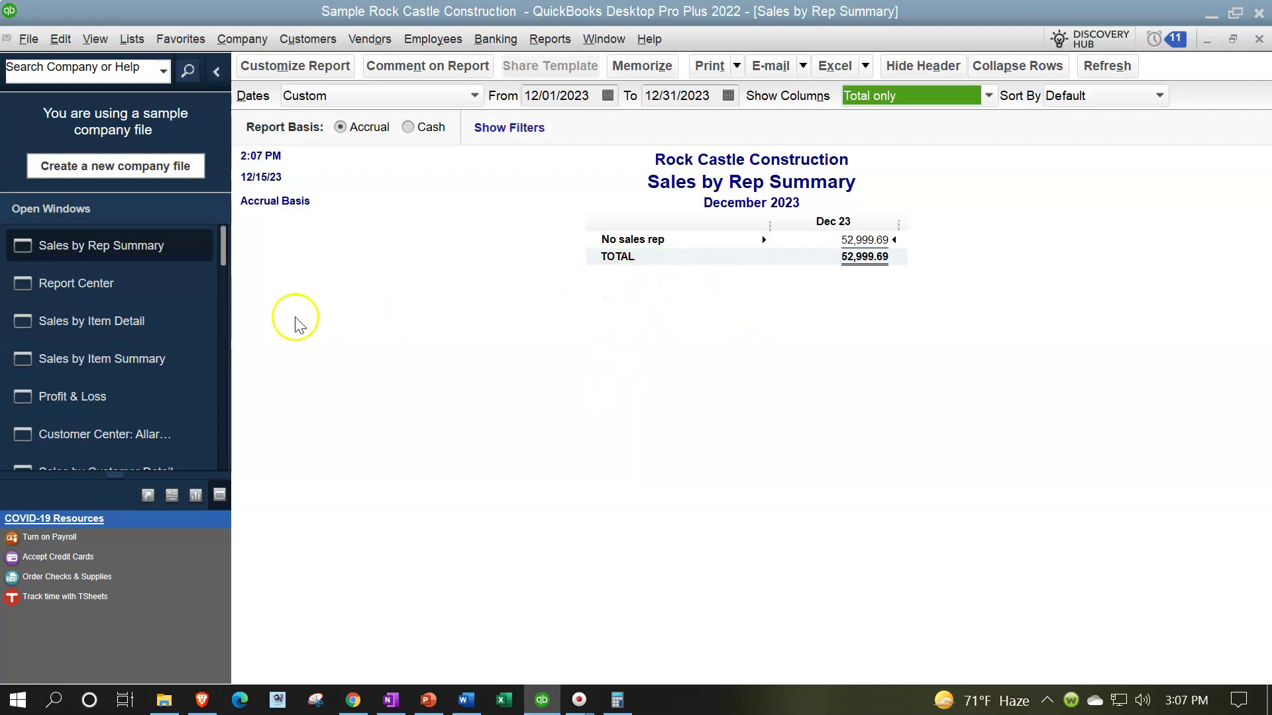
# Check the Sales by Rep reports in the Report Center and return to the Profit & Loss report's income section
pyautogui.click(113, 285)
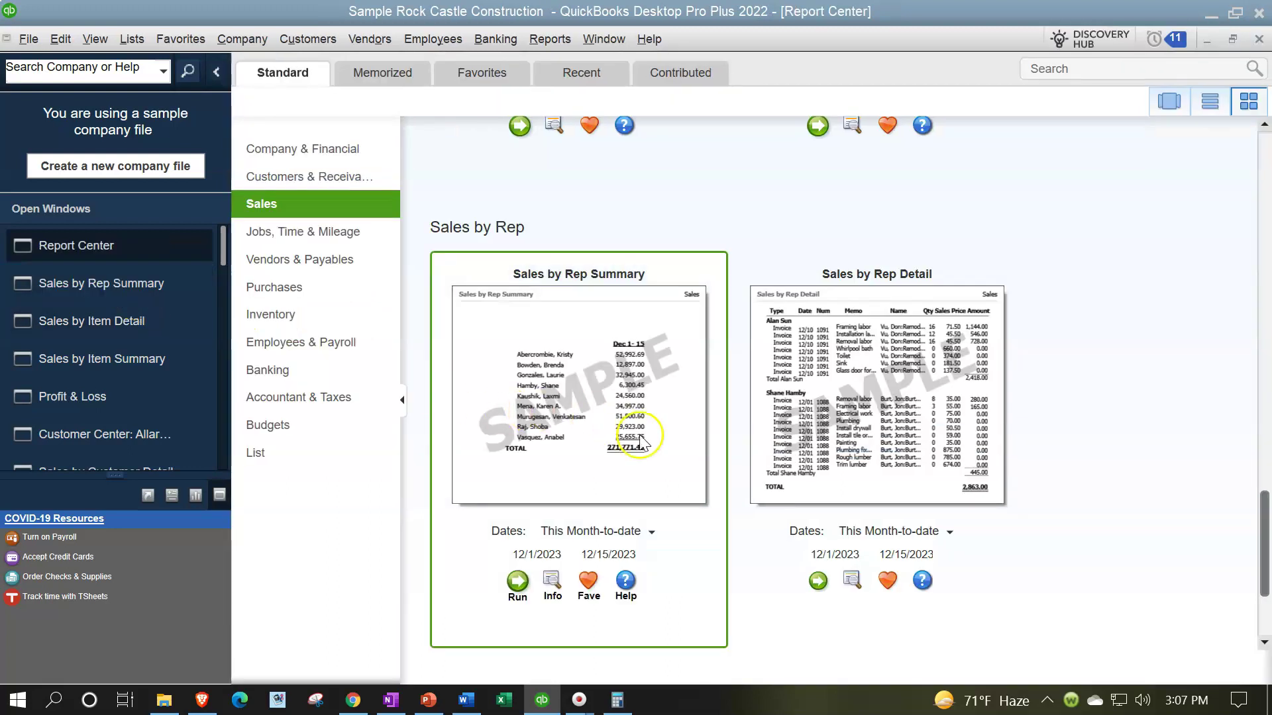
pyautogui.scroll(-3, 922, 582)
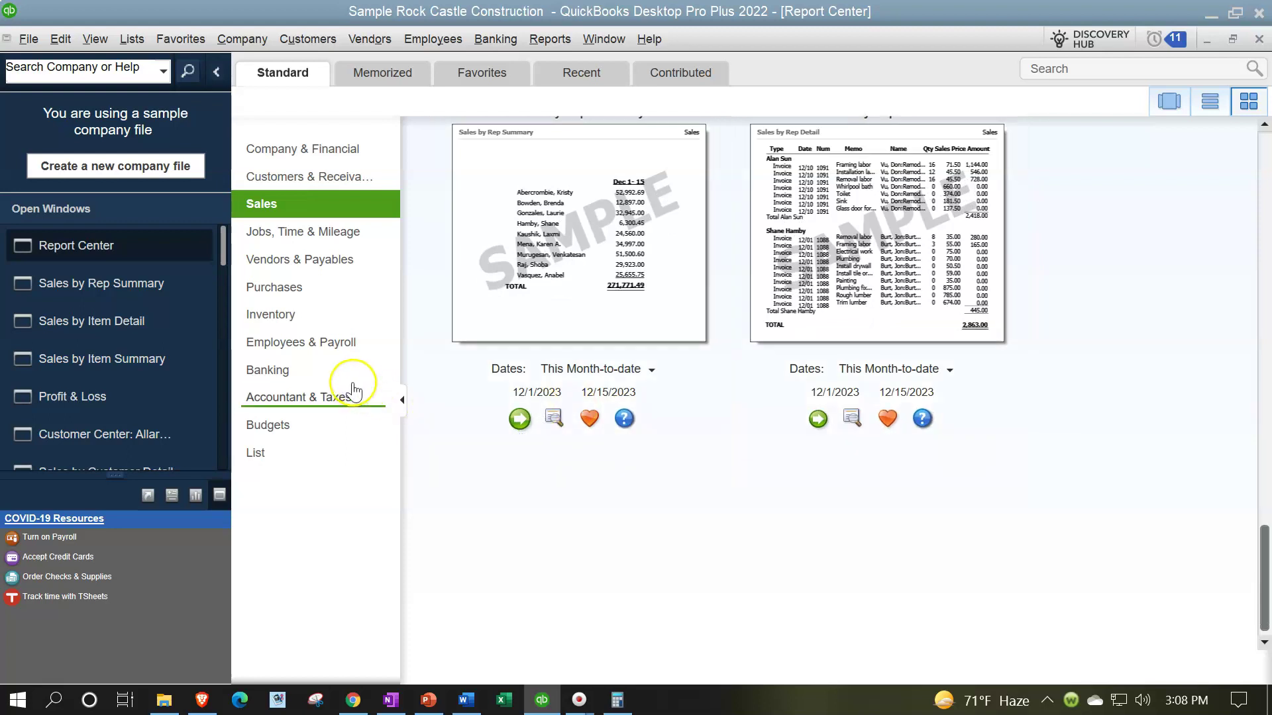
pyautogui.click(105, 400)
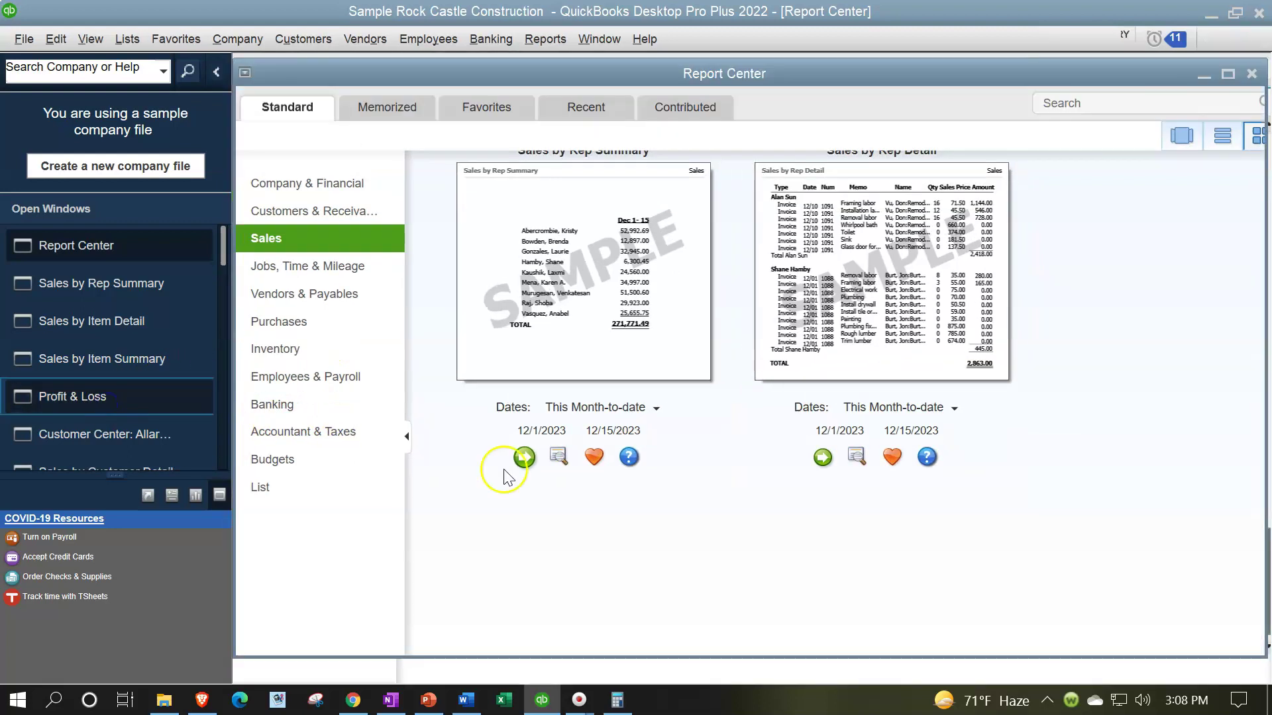
pyautogui.scroll(8, 706, 476)
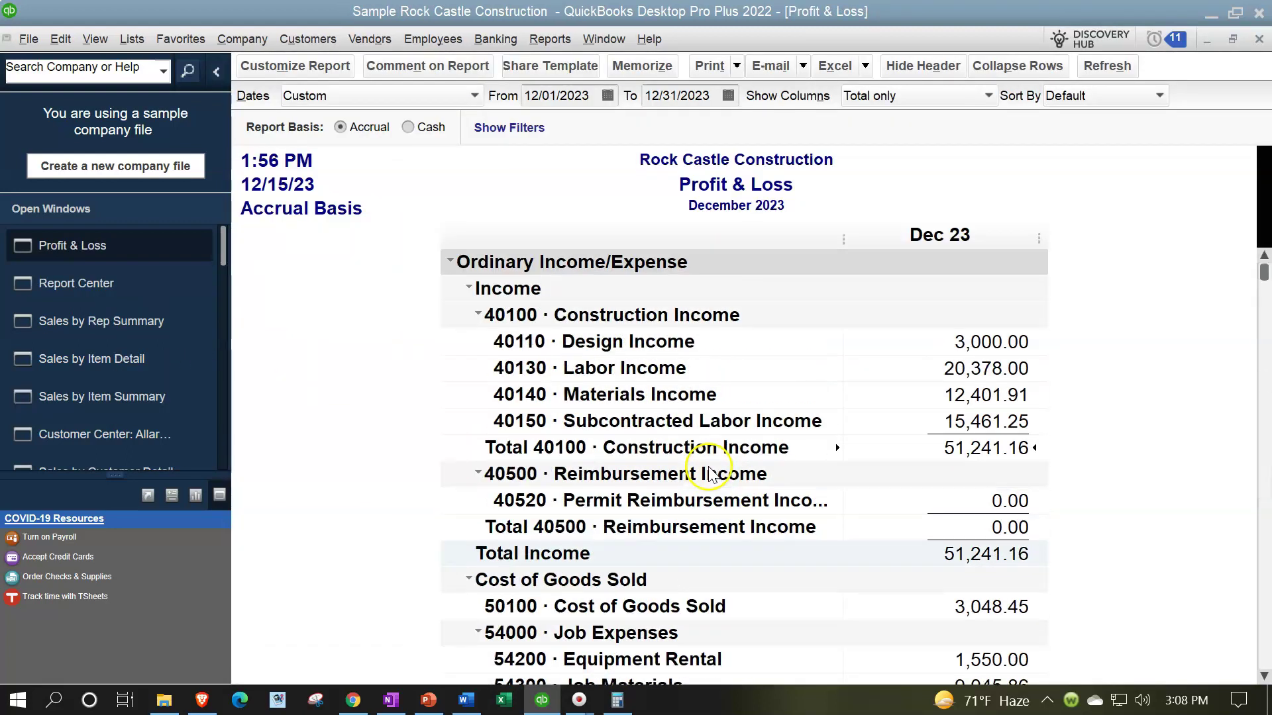